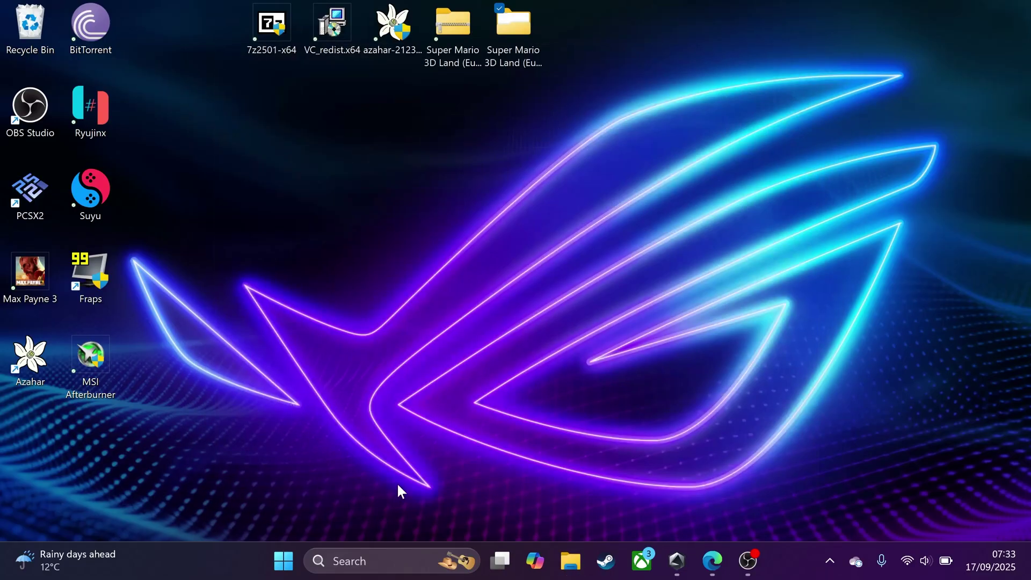
Launch the Azahar emulator by searching 'azaha' from the Start menu.
click(284, 560)
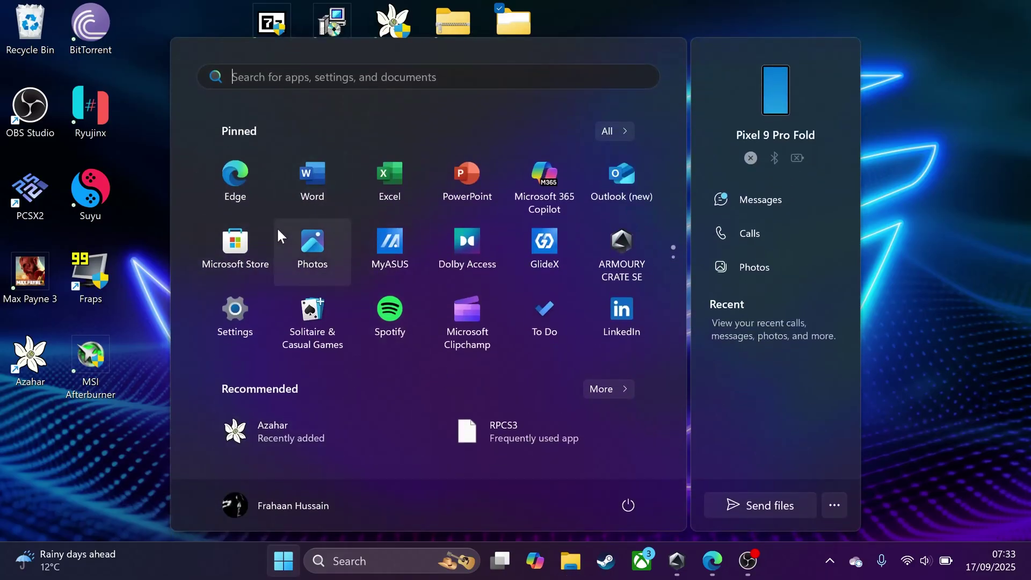
text(azaha)
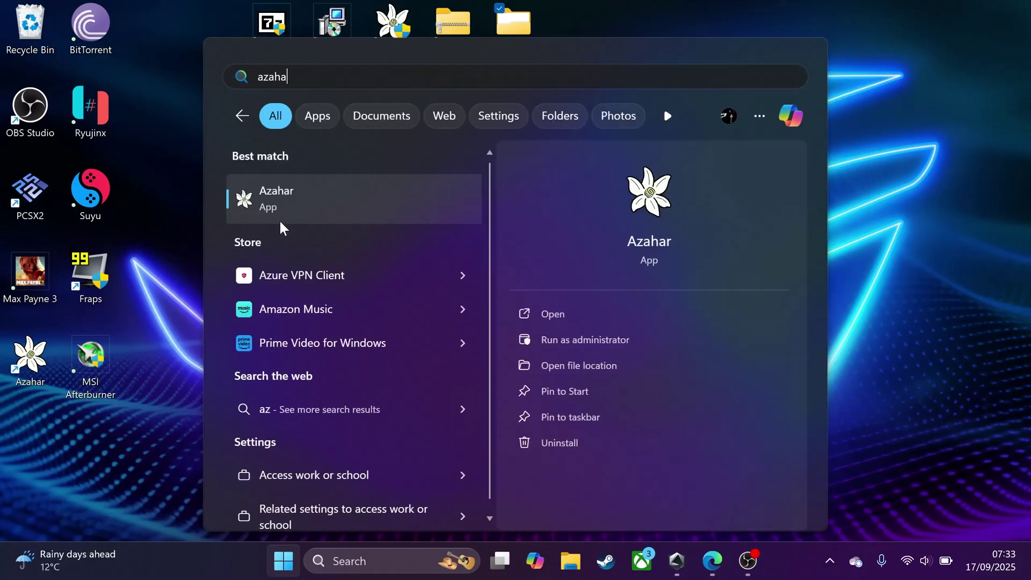
click(281, 220)
Remove the D:/ROMS/3DS directory from the game list, maximize the window, and ignore the update.
right_click(286, 239)
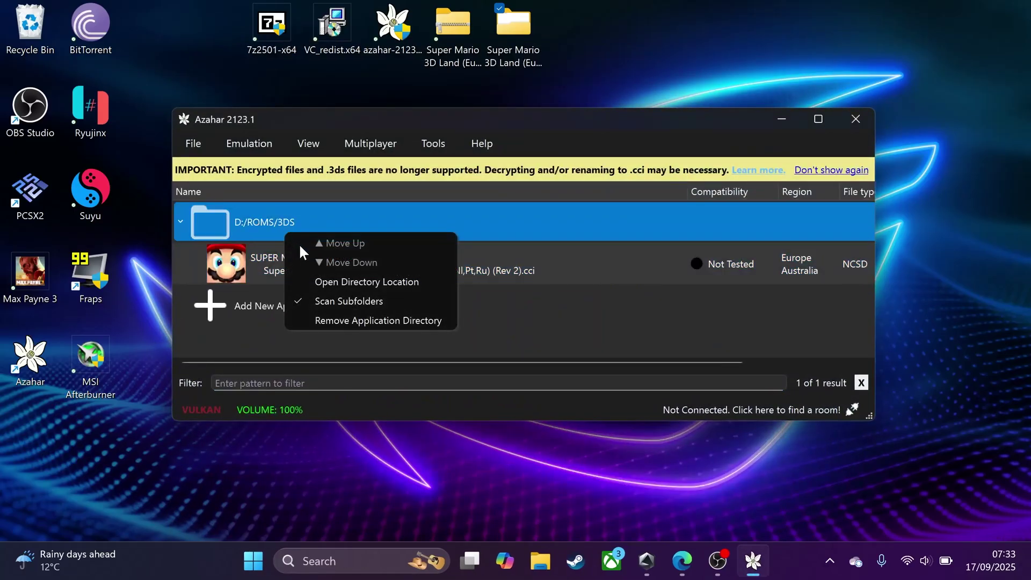
click(359, 321)
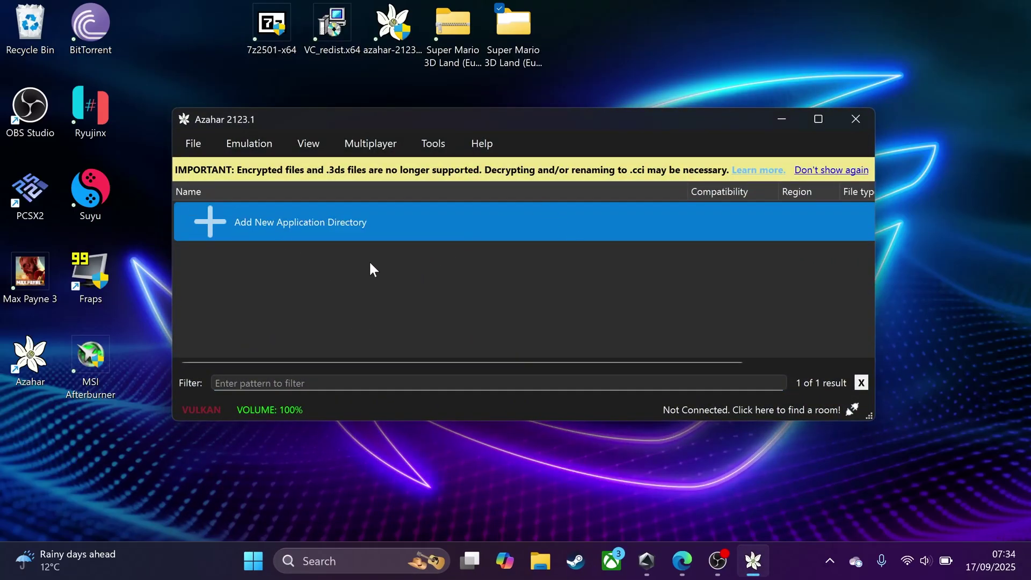
double_click(518, 124)
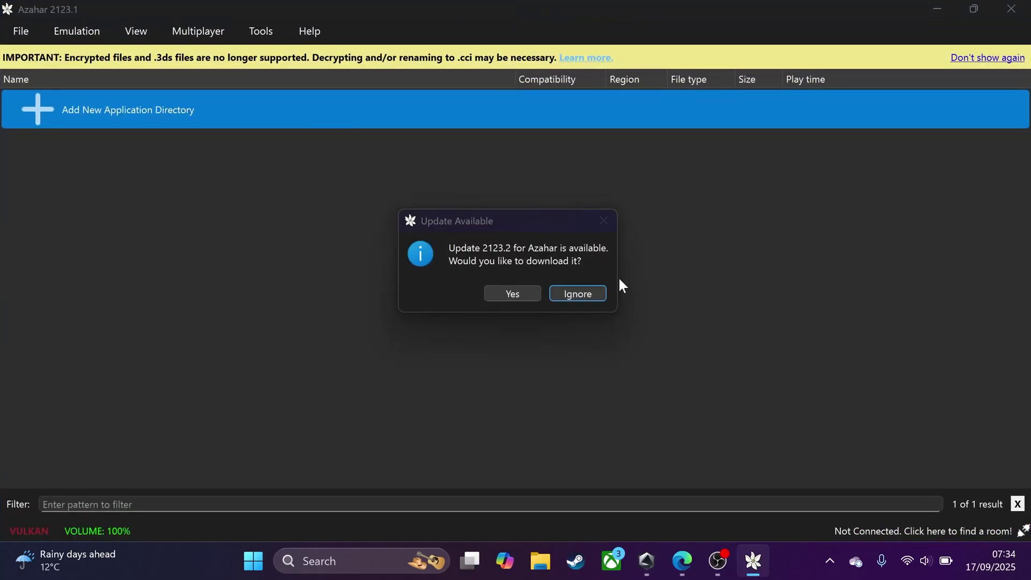
click(579, 294)
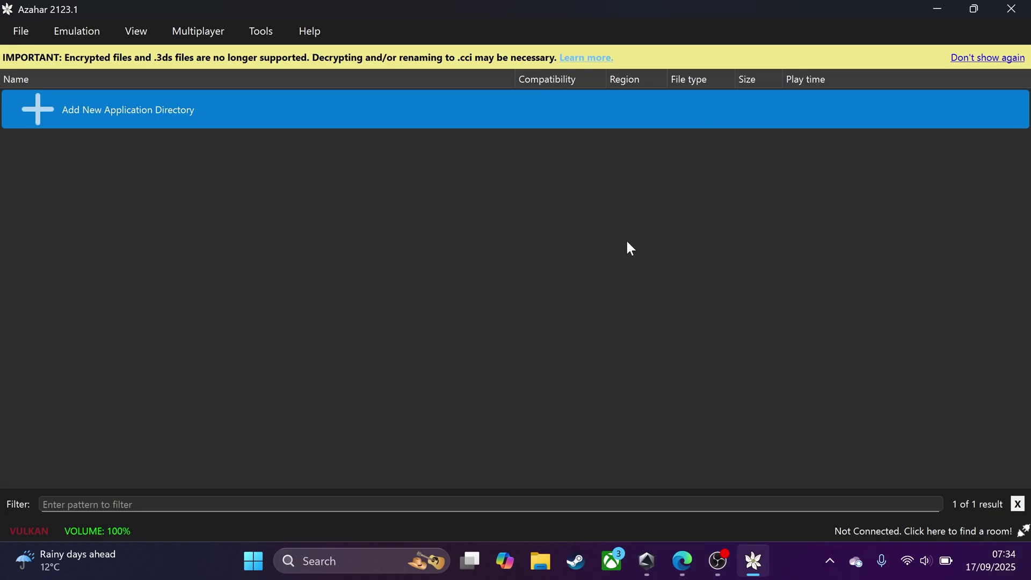
Add SDXC (D:) > ROMS > 3DS as a new application directory.
double_click(114, 110)
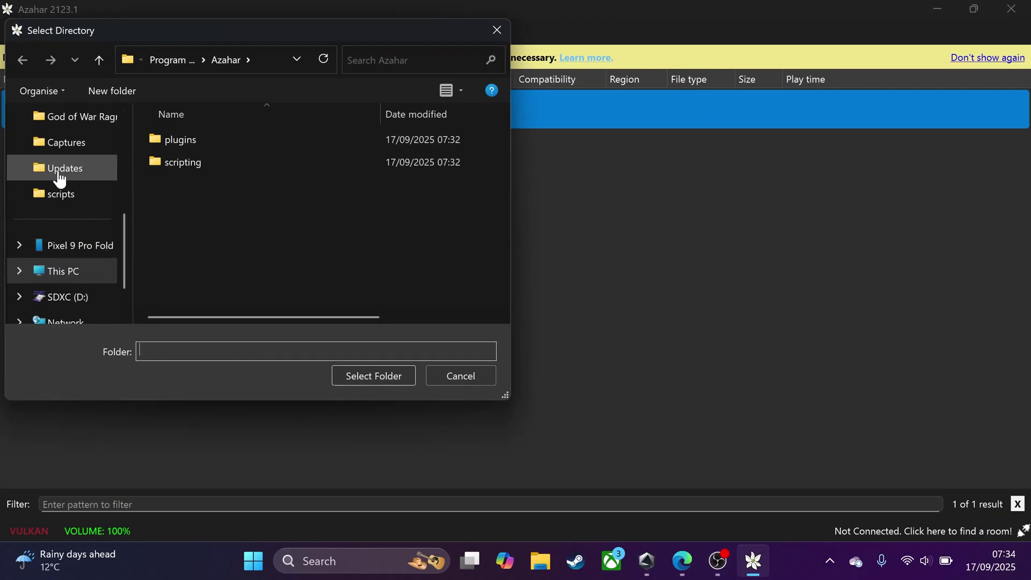
scroll(59, 176, down, 2)
click(67, 244)
double_click(201, 230)
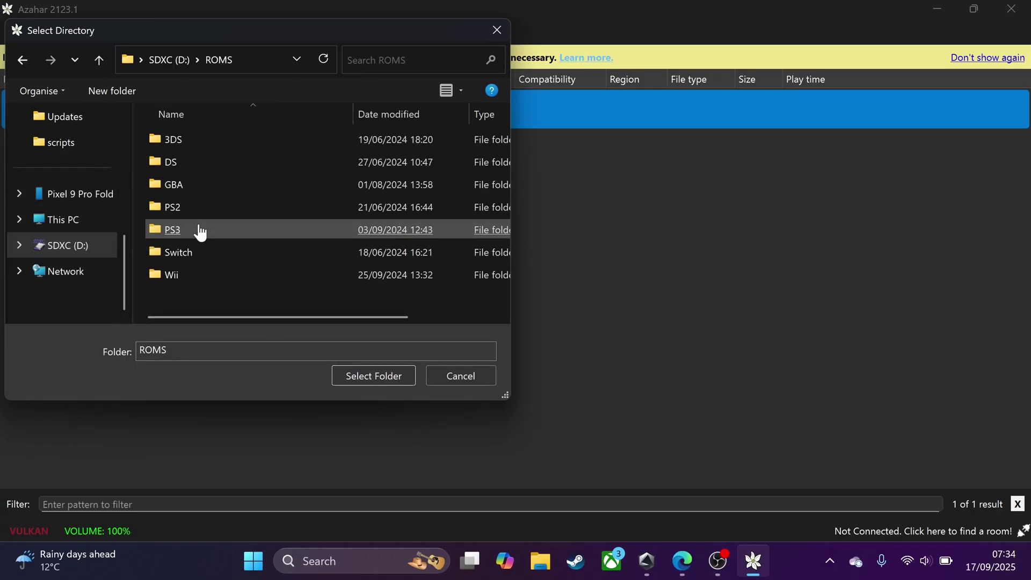
double_click(195, 140)
click(394, 376)
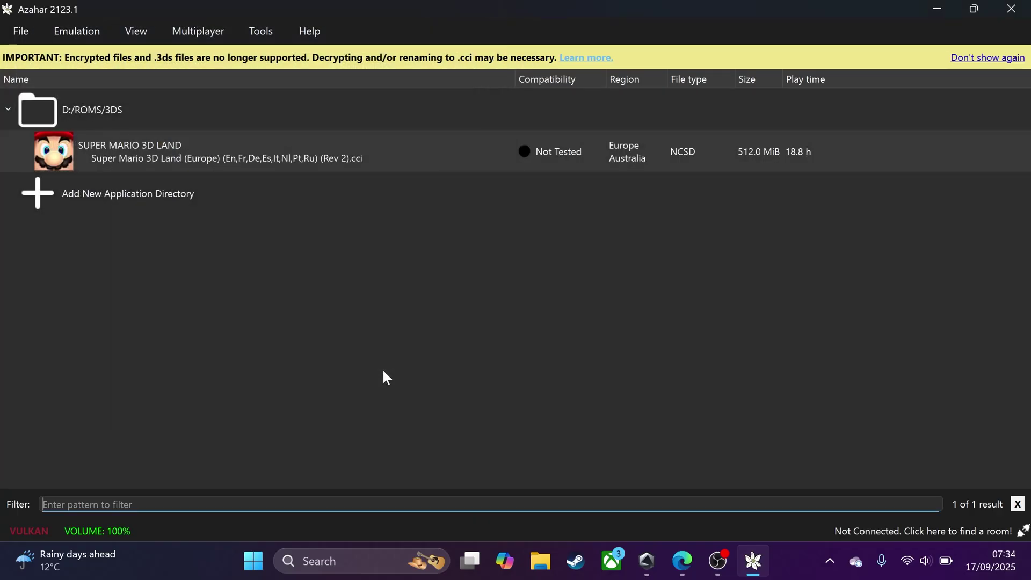
Enable Scan Subfolders on the D:/ROMS/3DS entry, then bring up File Explorer.
click(96, 117)
right_click(96, 117)
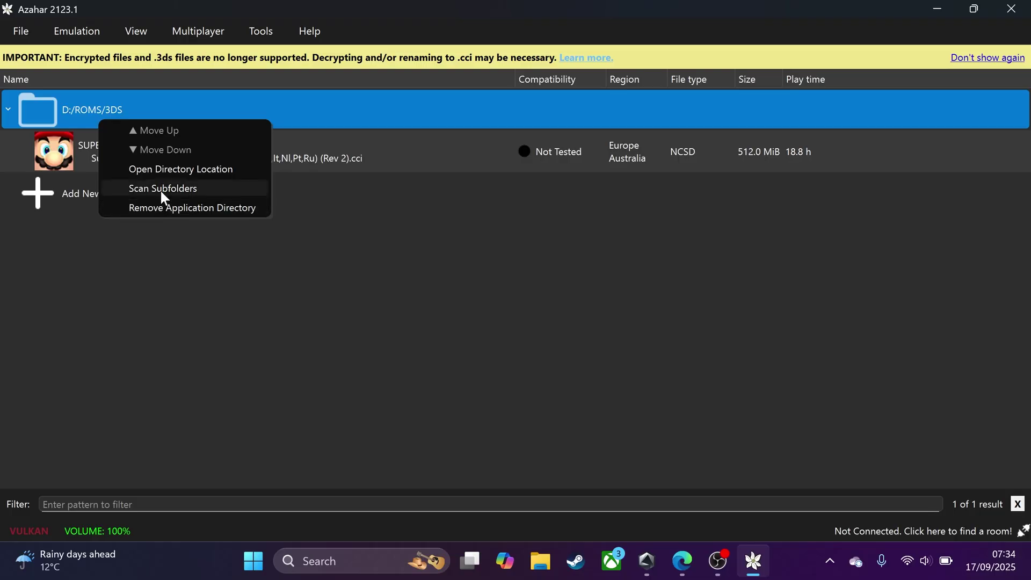
click(161, 191)
click(535, 570)
scroll(292, 365, down, 4)
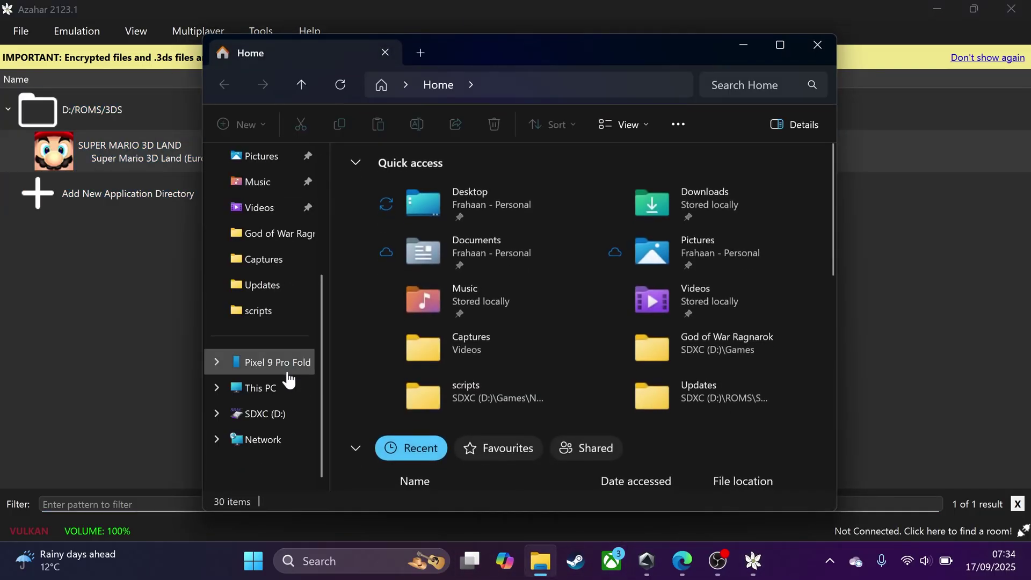
Browse to D:\ROMS\3DS\New Super Mario Bros. 2 and widen the Name column.
click(277, 418)
double_click(414, 276)
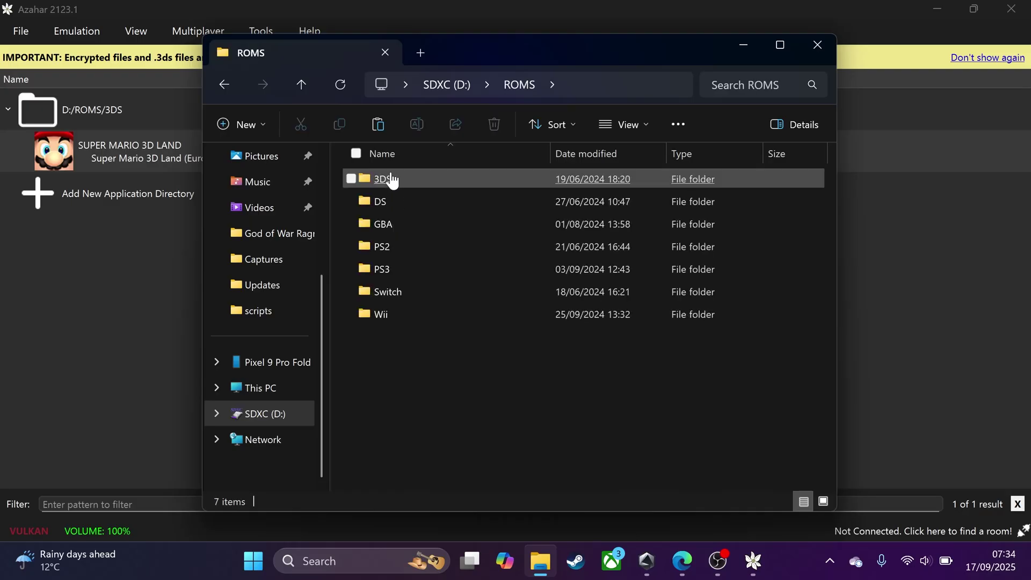
double_click(391, 177)
double_click(393, 180)
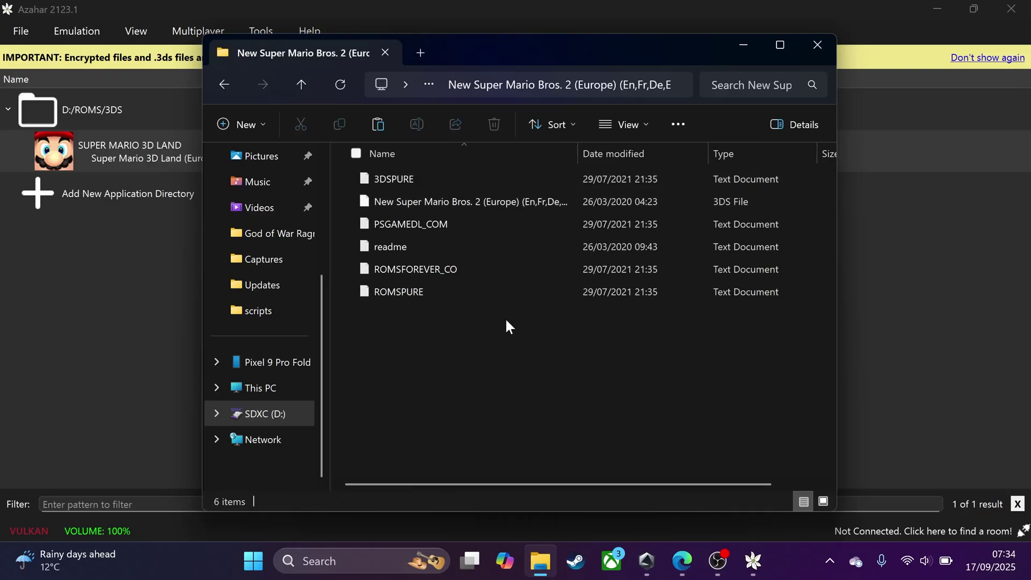
right_click(528, 201)
click(433, 387)
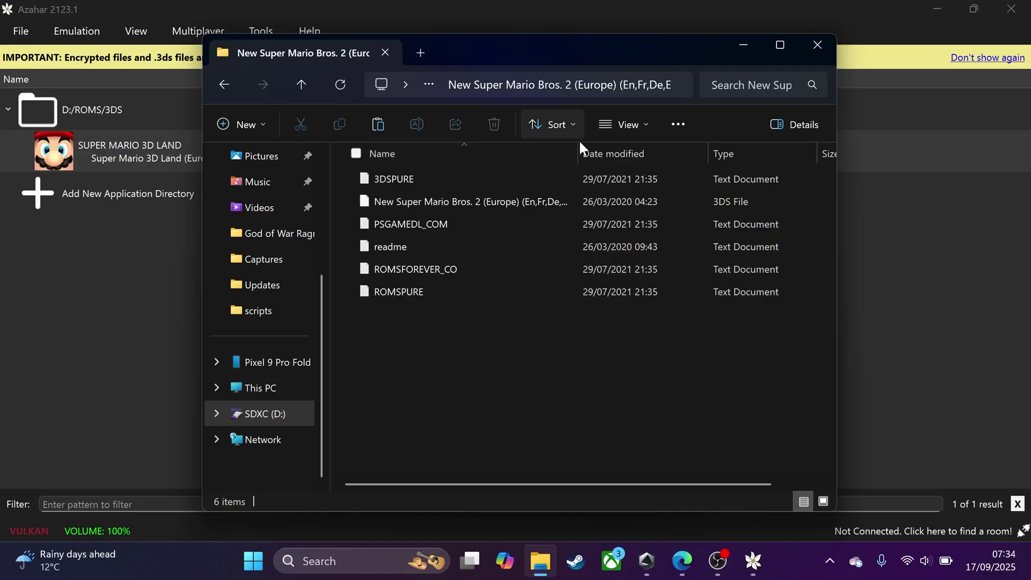
drag(580, 156, 764, 154)
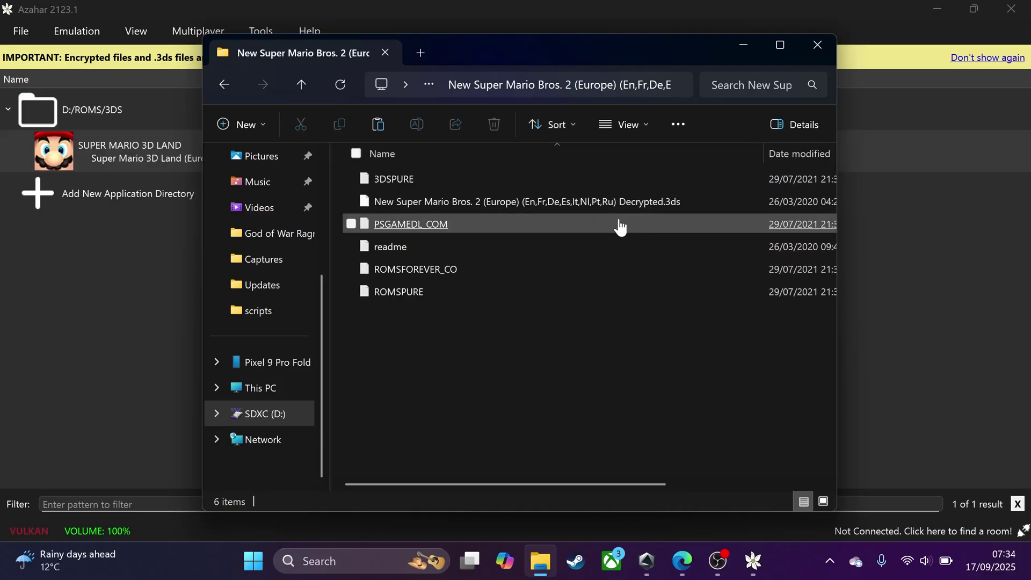
Rename the New Super Mario Bros. 2 Decrypted file's extension from .3ds to .cci, confirming the change.
right_click(617, 202)
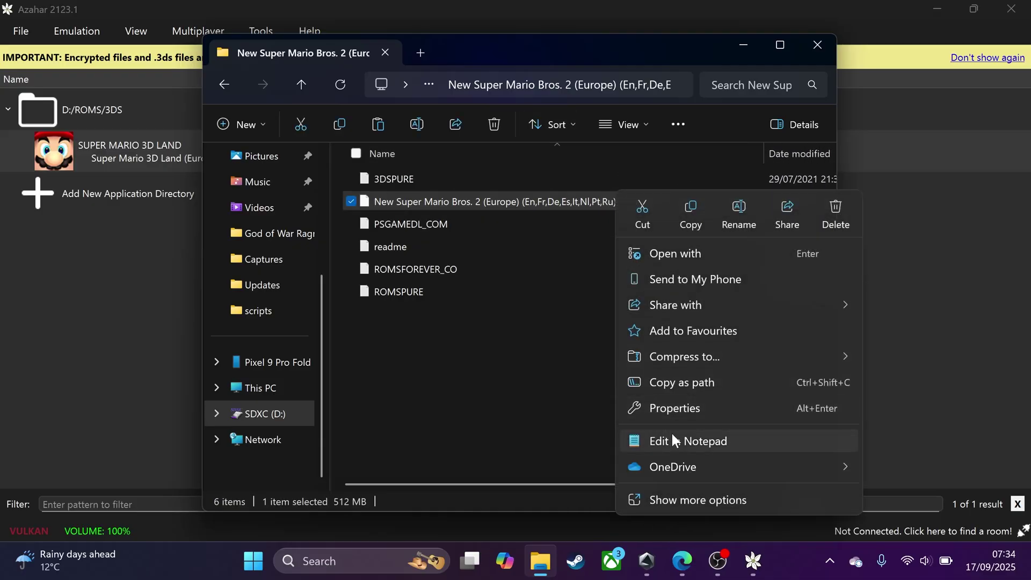
click(754, 220)
key(BackSpace)
key(BackSpace)
key(BackSpace)
text(cci)
key(Return)
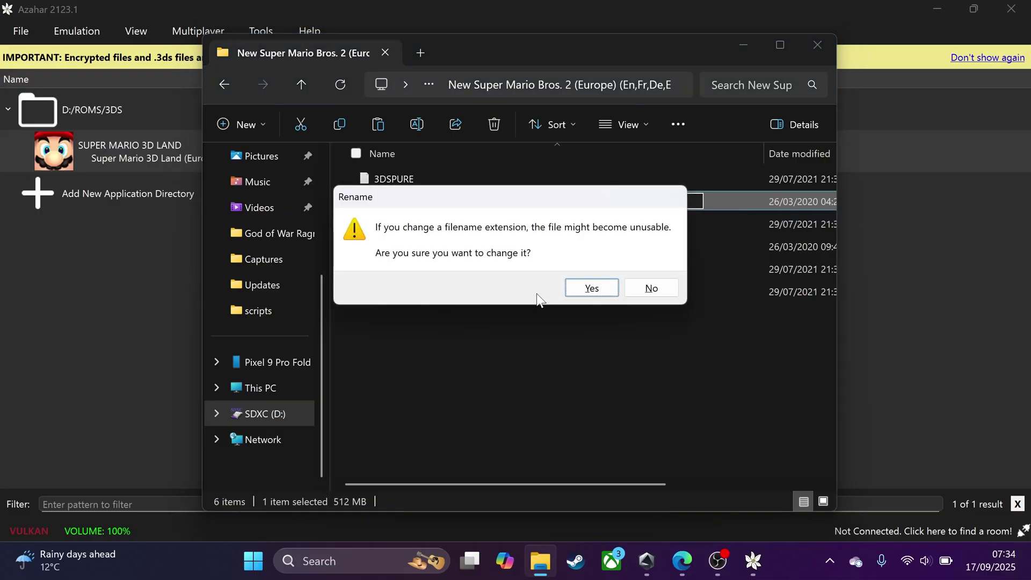
click(589, 288)
Return to Azahar and select the newly listed New Super Mario Bros. 2 entry.
click(125, 260)
right_click(125, 112)
click(85, 333)
click(133, 153)
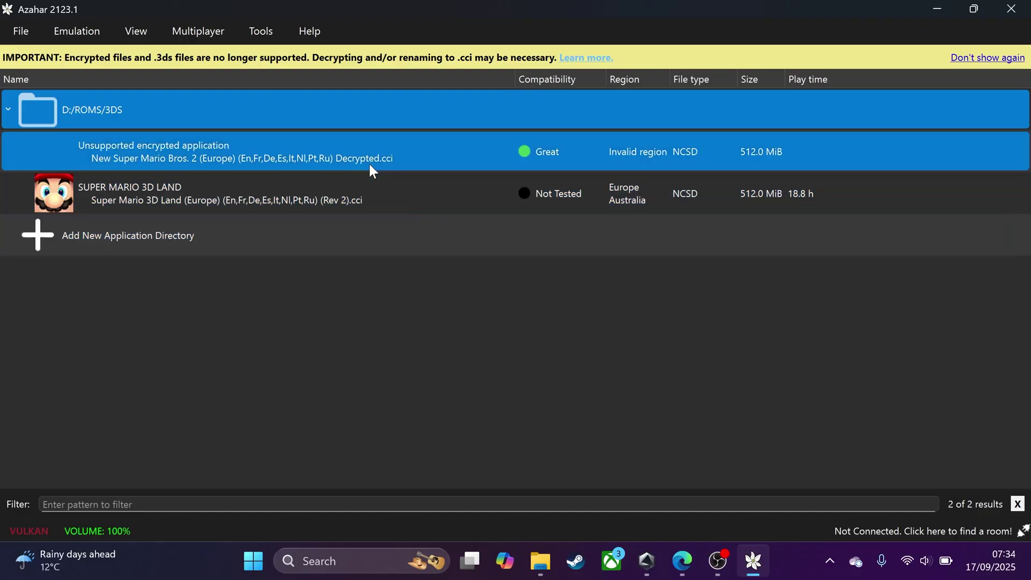
Open Azahar Configuration via Emulation > Configure... in the menu bar.
click(18, 36)
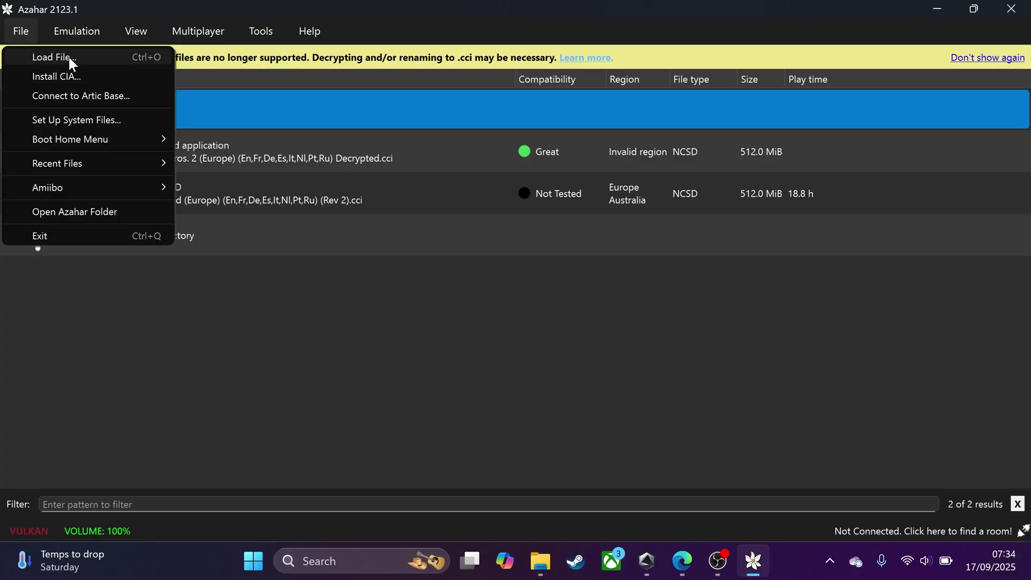
mouse_move(76, 33)
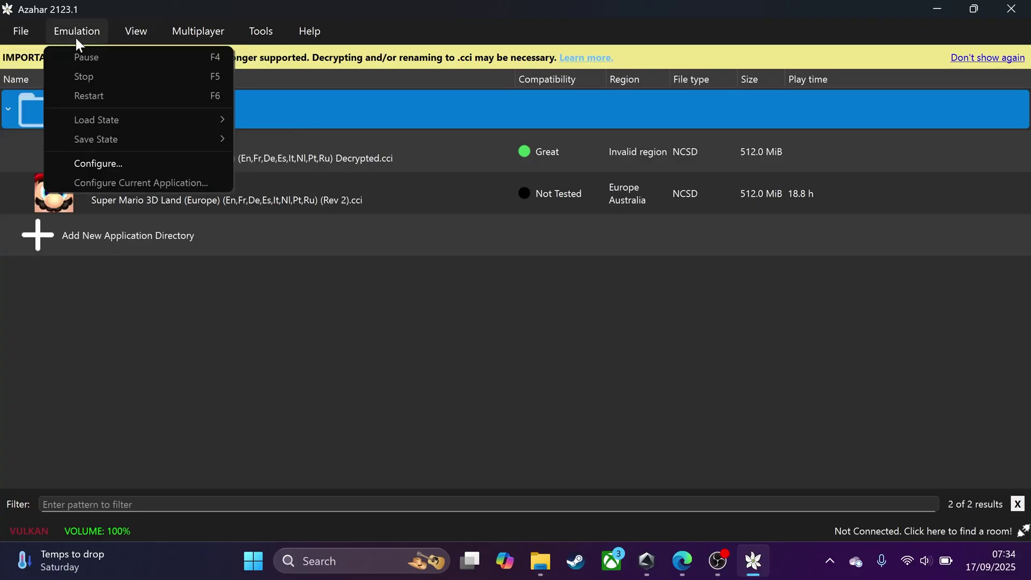
click(95, 162)
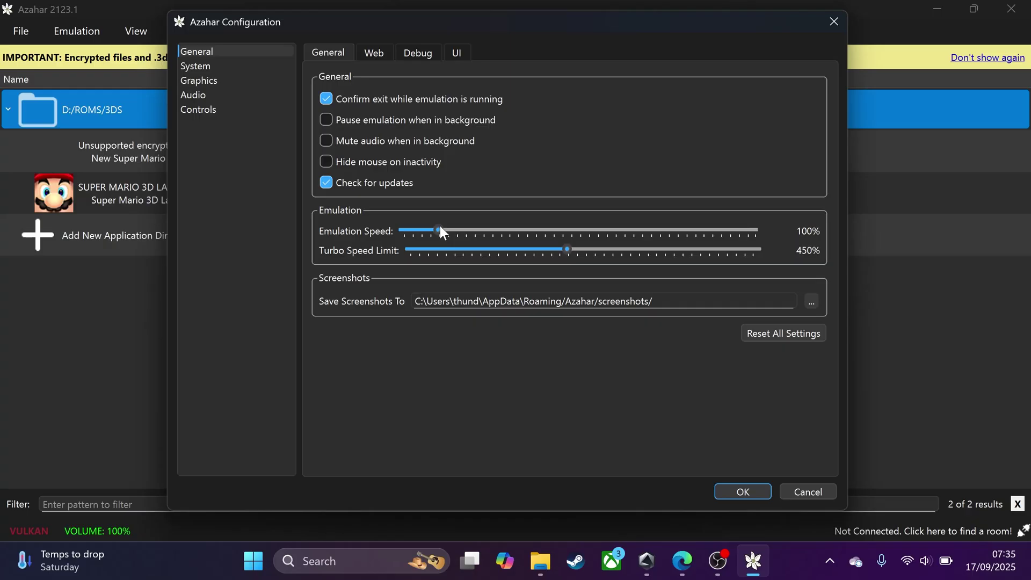
Try the Turbo Speed Limit slider and look over the System and Camera settings, ending on Graphics.
mouse_move(566, 249)
mouse_down()
mouse_move(443, 252)
mouse_move(573, 262)
mouse_up()
click(222, 65)
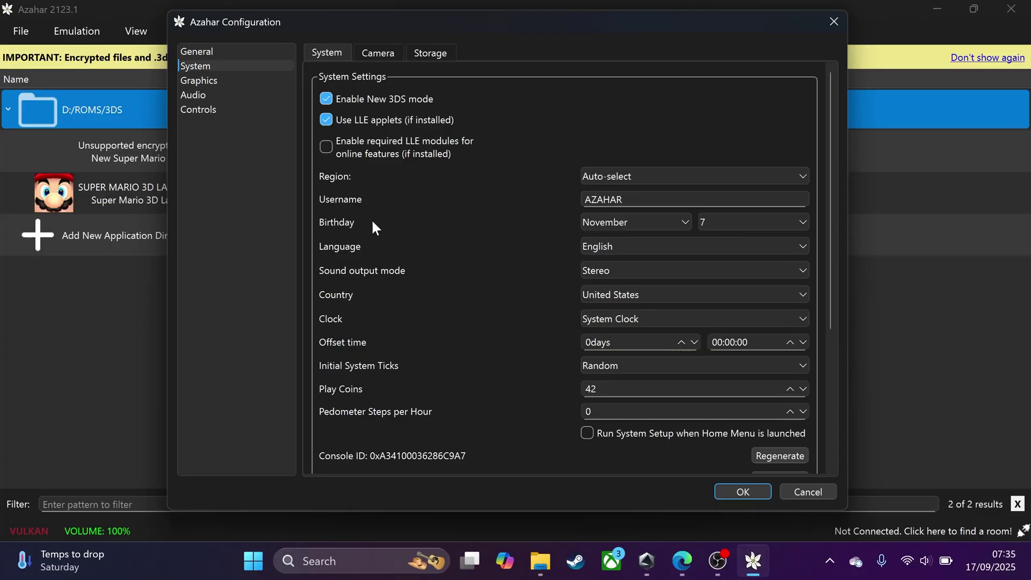
click(387, 55)
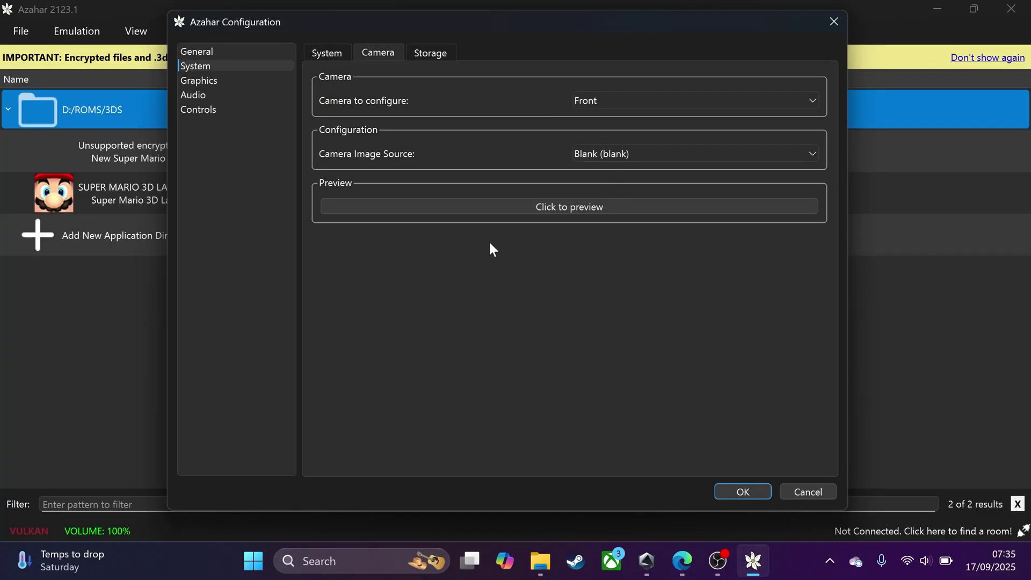
click(252, 82)
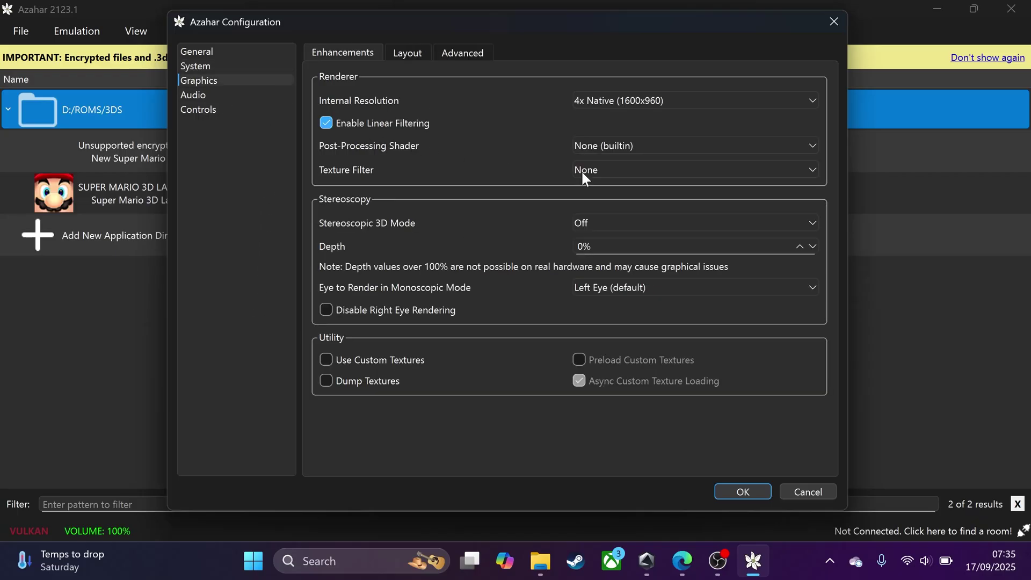
Try Internal Resolution values, switching between Native (400x240) and 4x Native (1600x960).
click(632, 98)
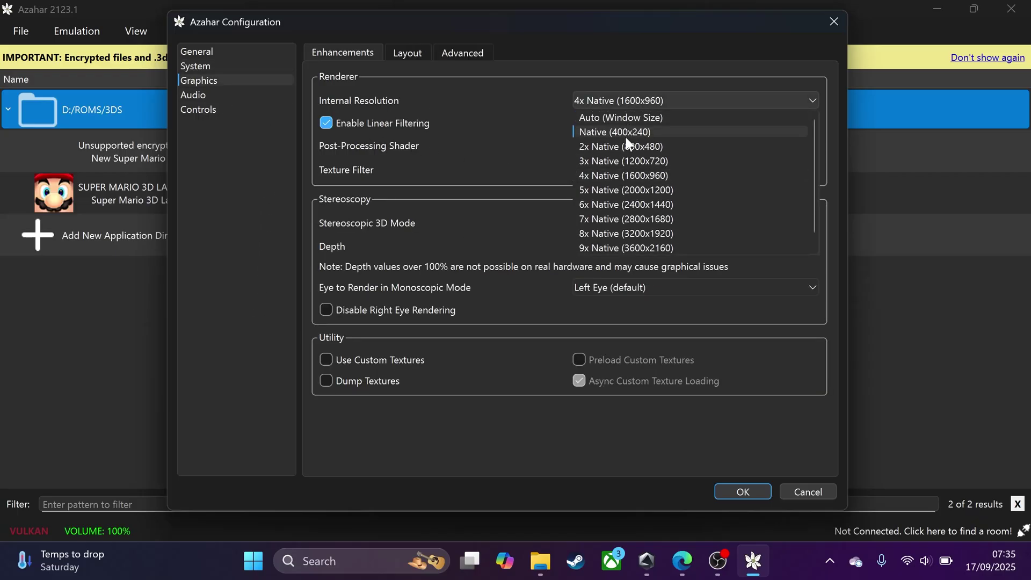
click(624, 132)
click(626, 101)
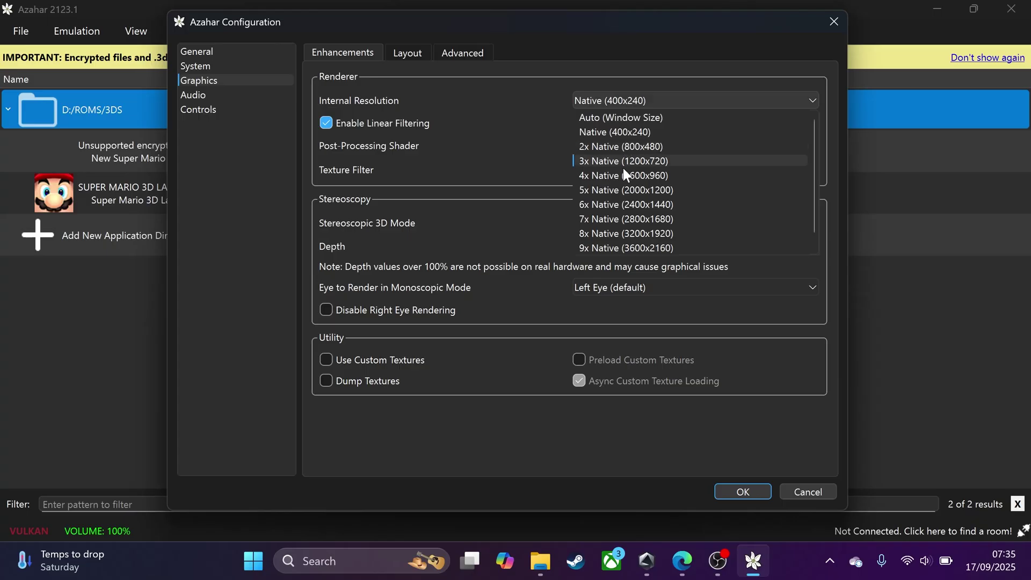
click(621, 172)
click(595, 96)
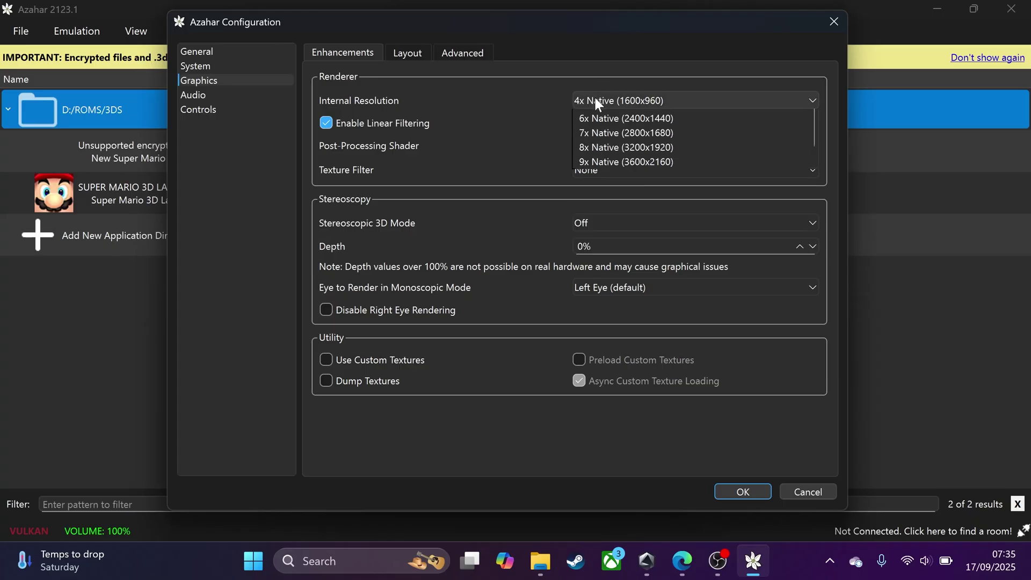
click(598, 134)
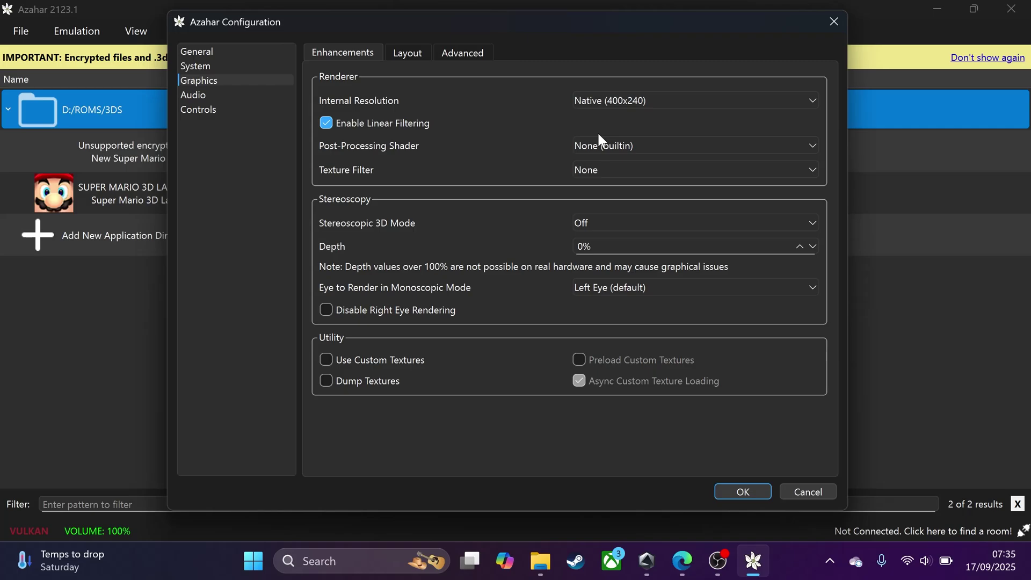
Settle Internal Resolution on 4x Native (1600x960) and leave Texture Filter at None.
click(624, 101)
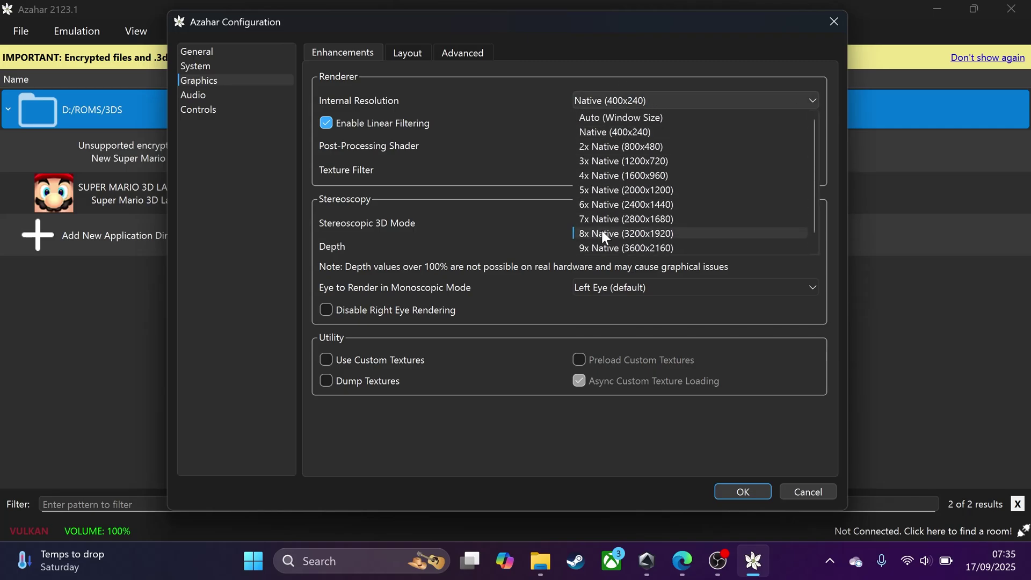
scroll(602, 236, down, 1)
click(612, 73)
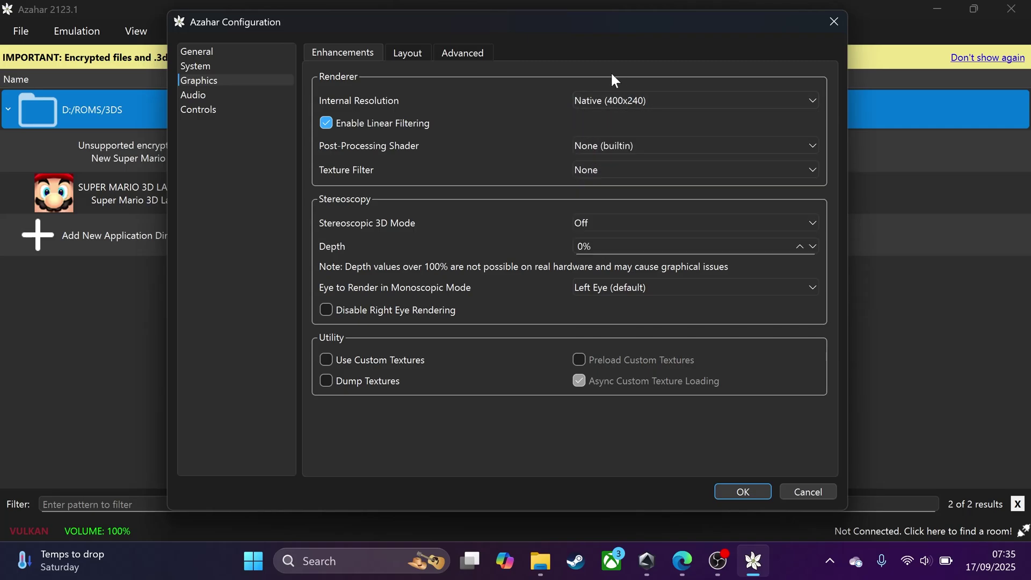
click(612, 102)
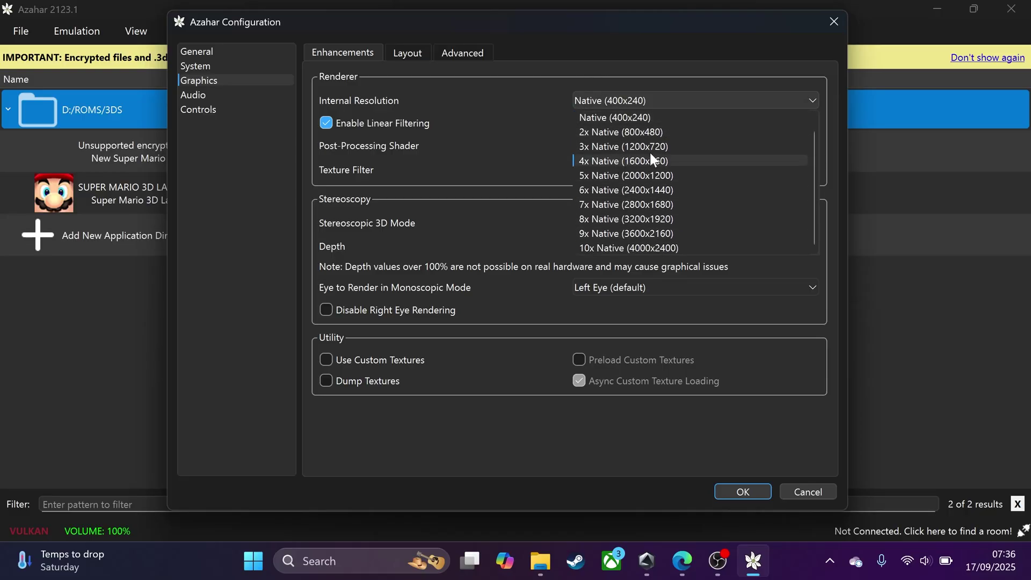
click(601, 69)
click(594, 98)
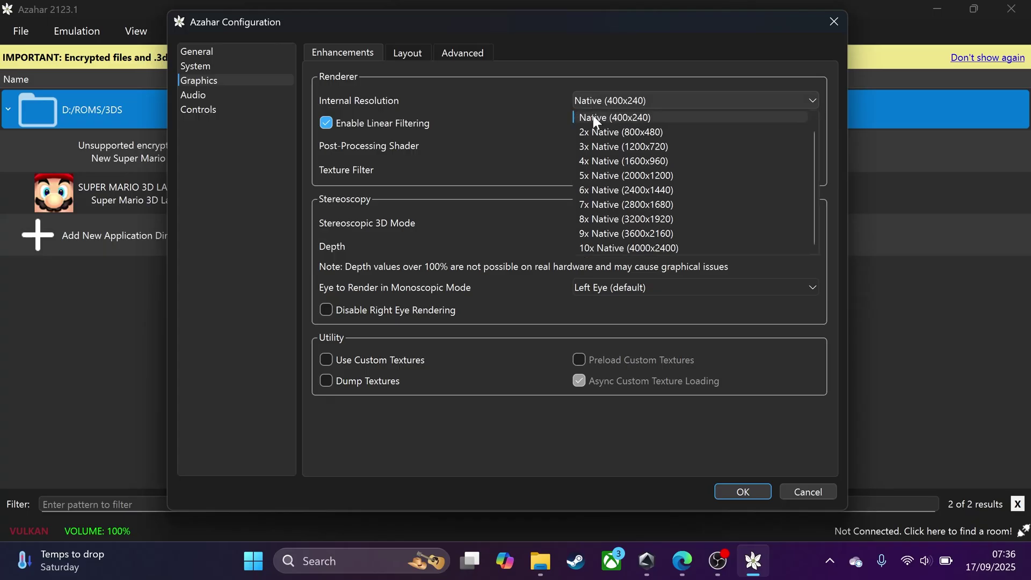
click(605, 163)
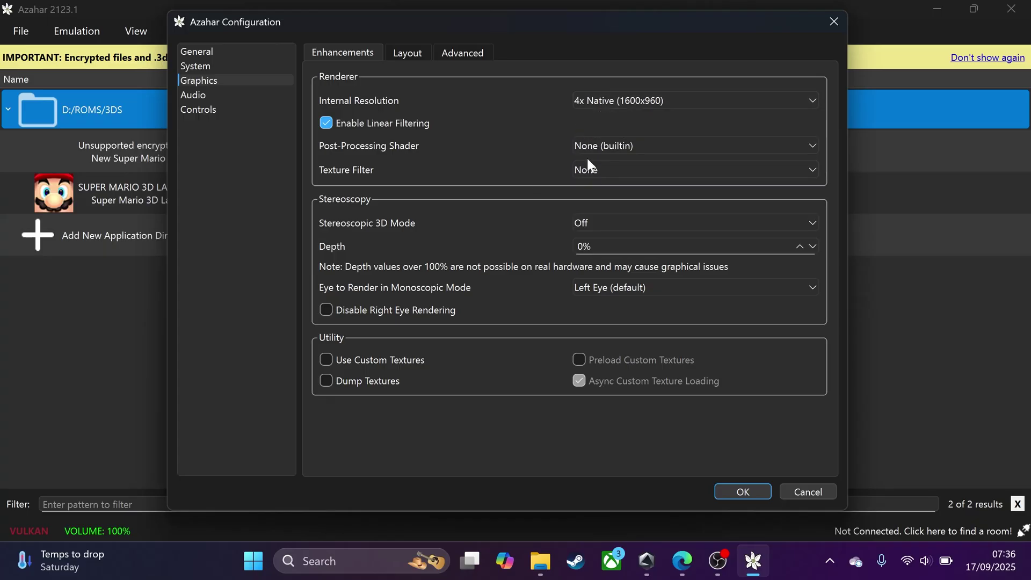
click(588, 169)
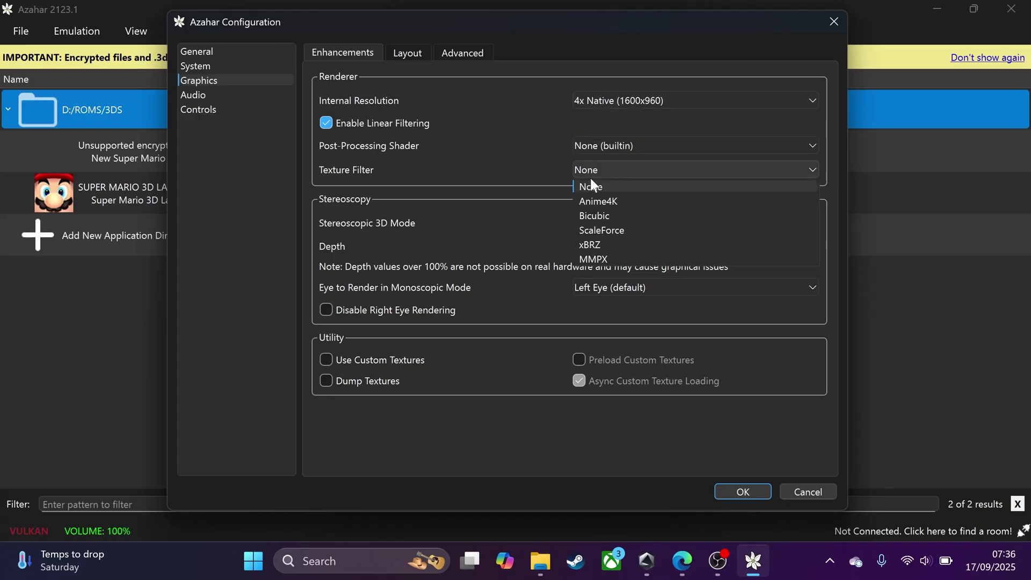
click(515, 186)
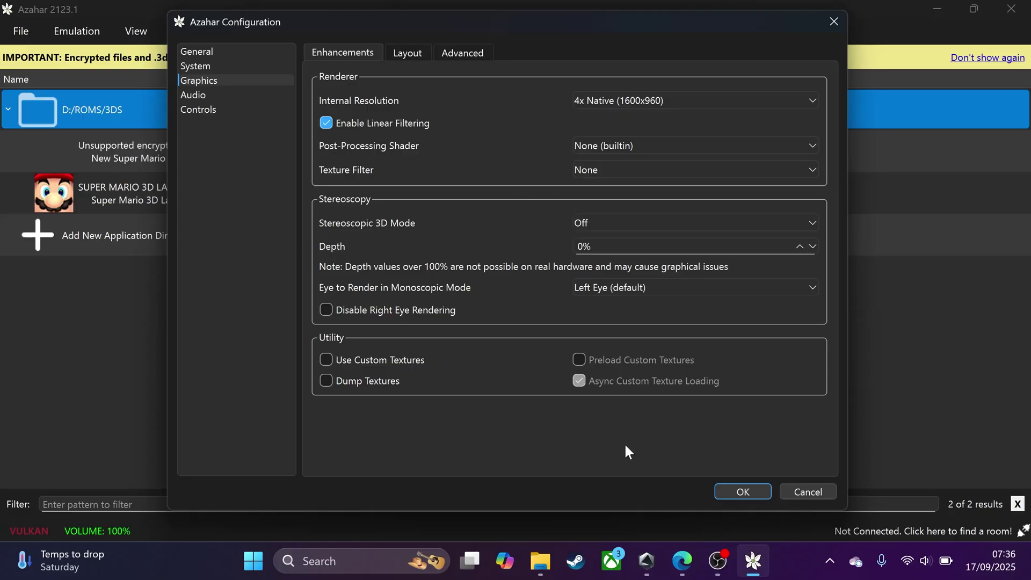
mouse_move(360, 318)
Look over the Layout graphics settings, then switch to the Advanced settings.
click(401, 53)
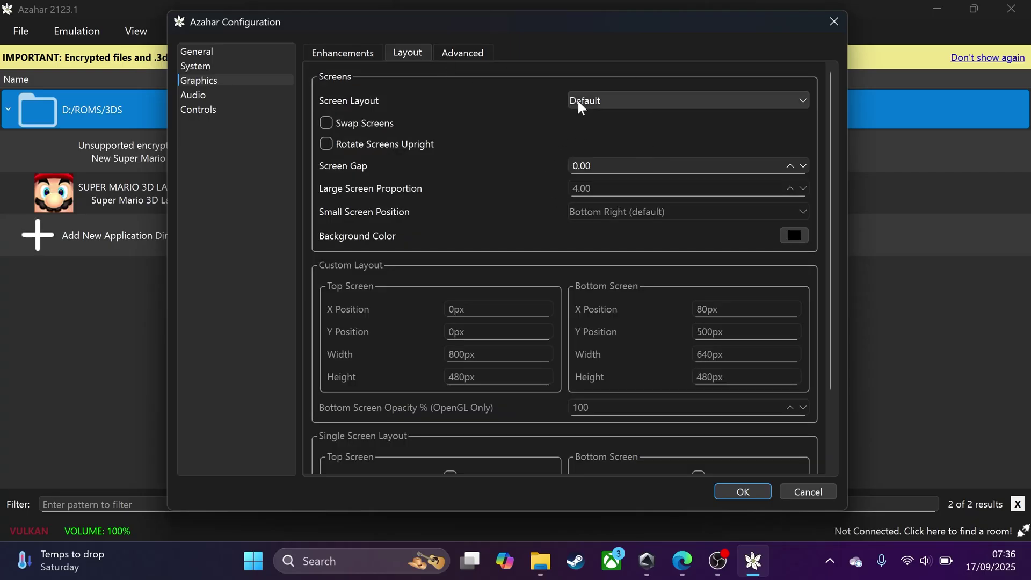
scroll(524, 212, down, 3)
scroll(524, 211, up, 3)
click(462, 53)
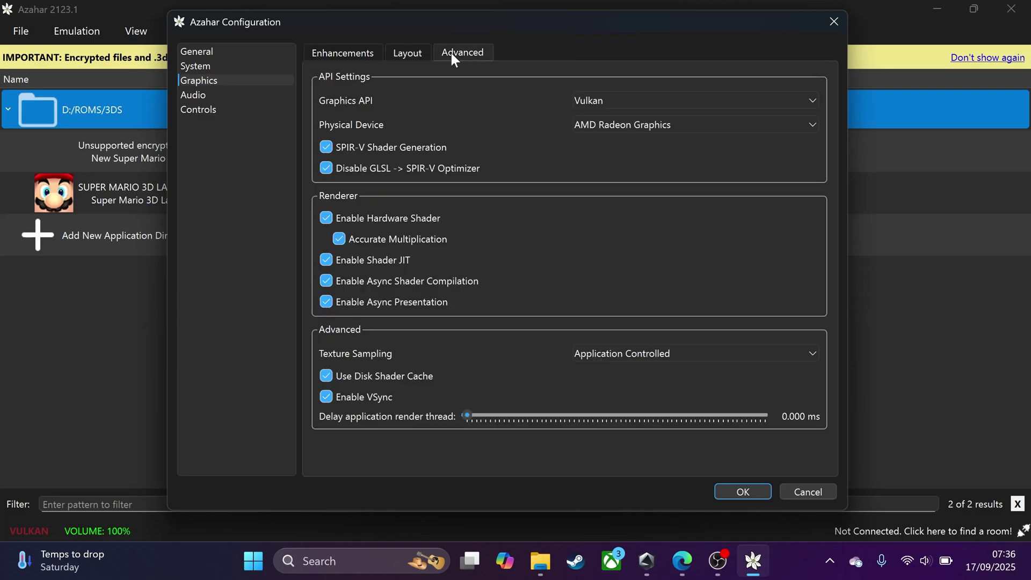
Try OpenGL as the Graphics API, then return it to Vulkan.
click(621, 101)
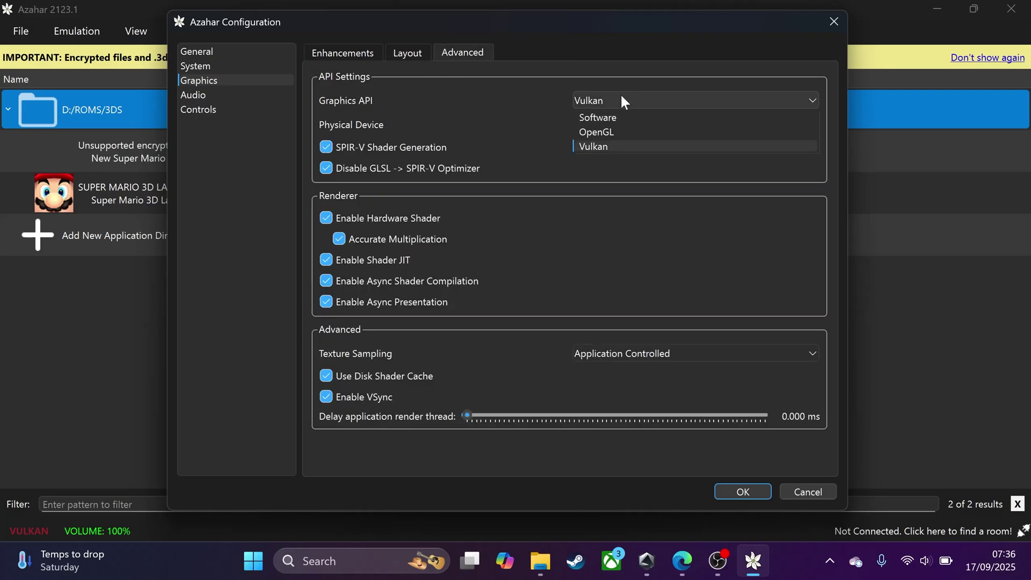
click(620, 131)
click(612, 102)
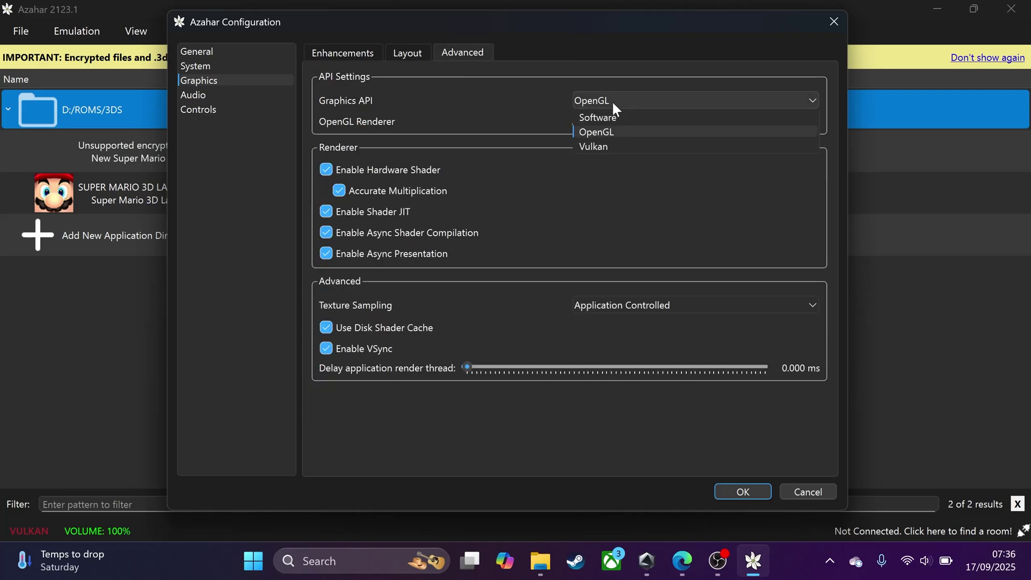
click(610, 143)
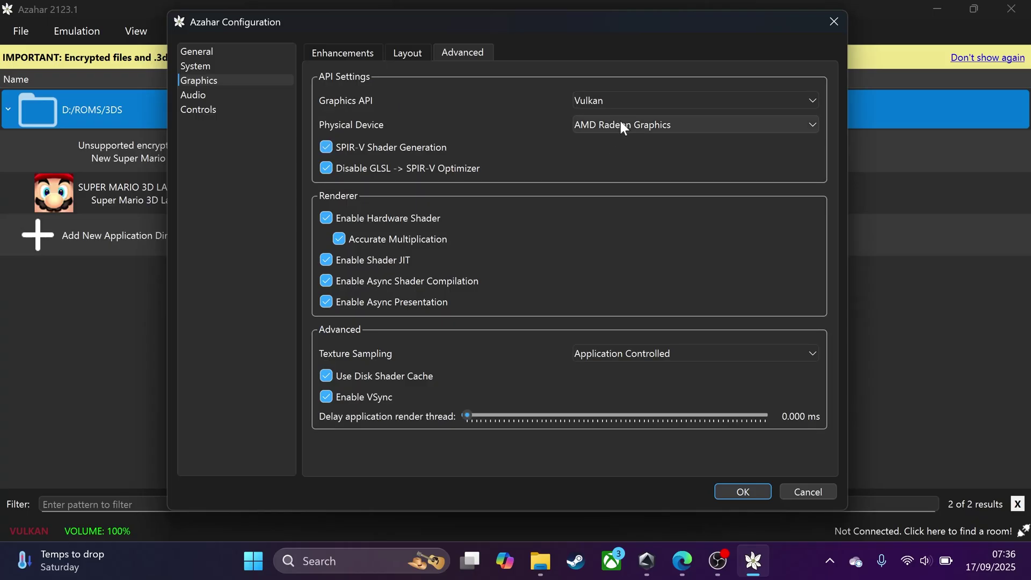
click(614, 98)
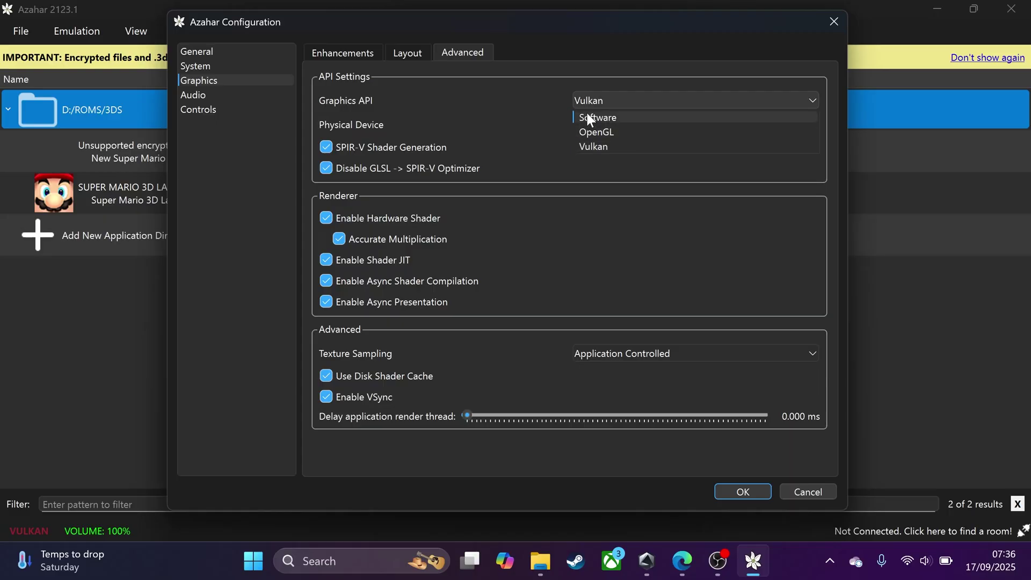
click(549, 104)
Toggle async shader compilation off and back on, keeping AMD Radeon Graphics as the physical device.
click(377, 279)
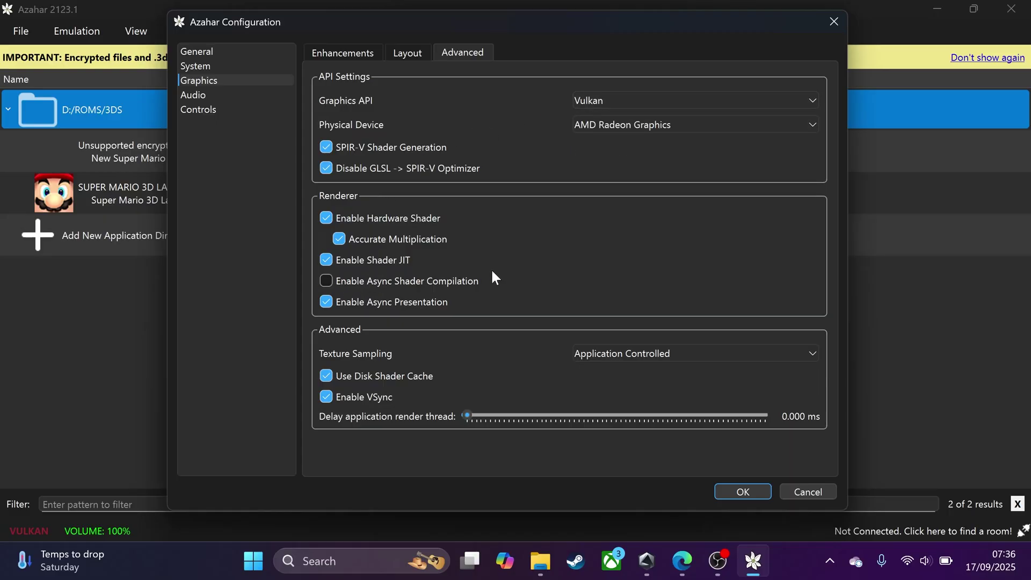
click(419, 277)
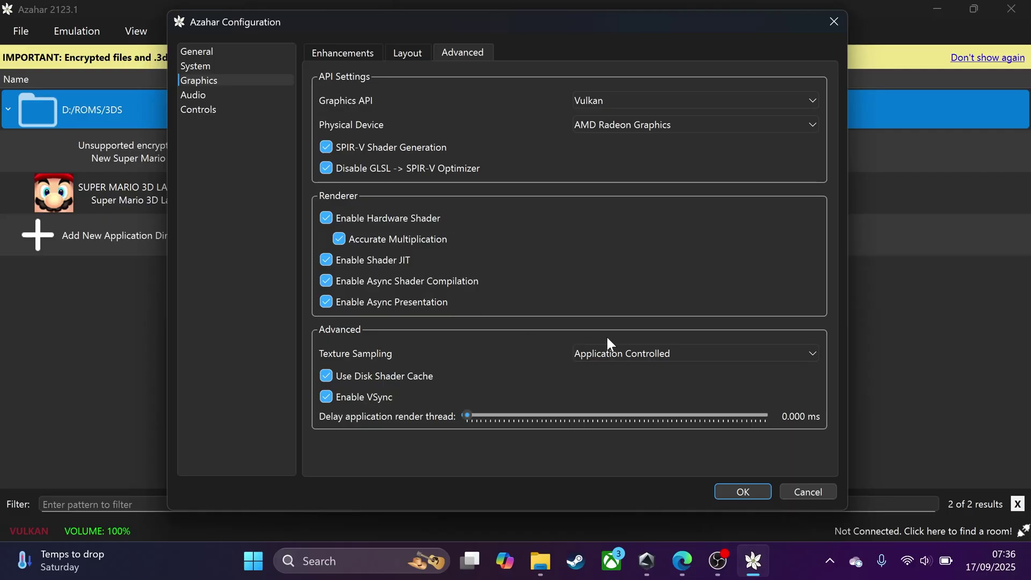
click(594, 125)
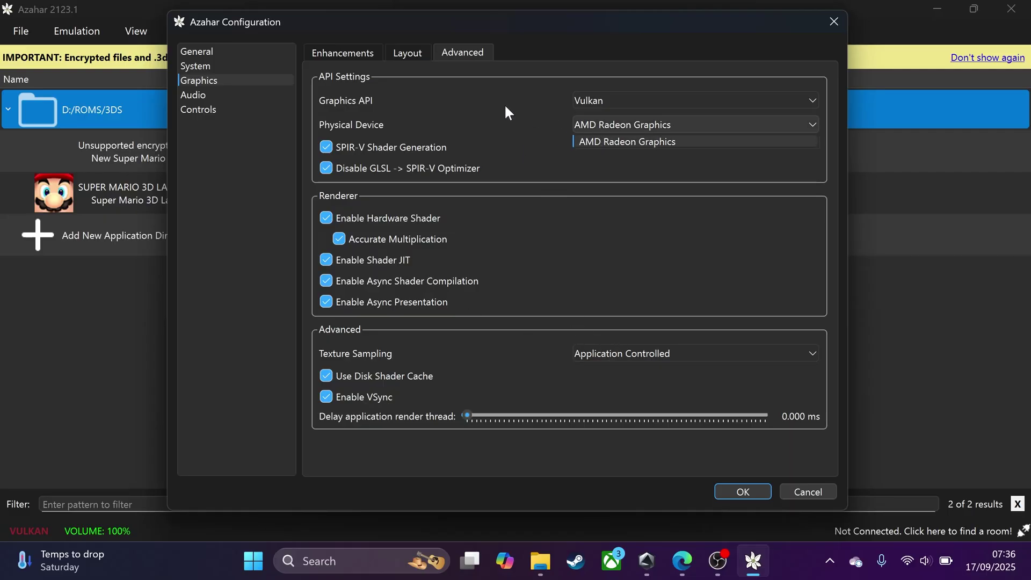
click(475, 102)
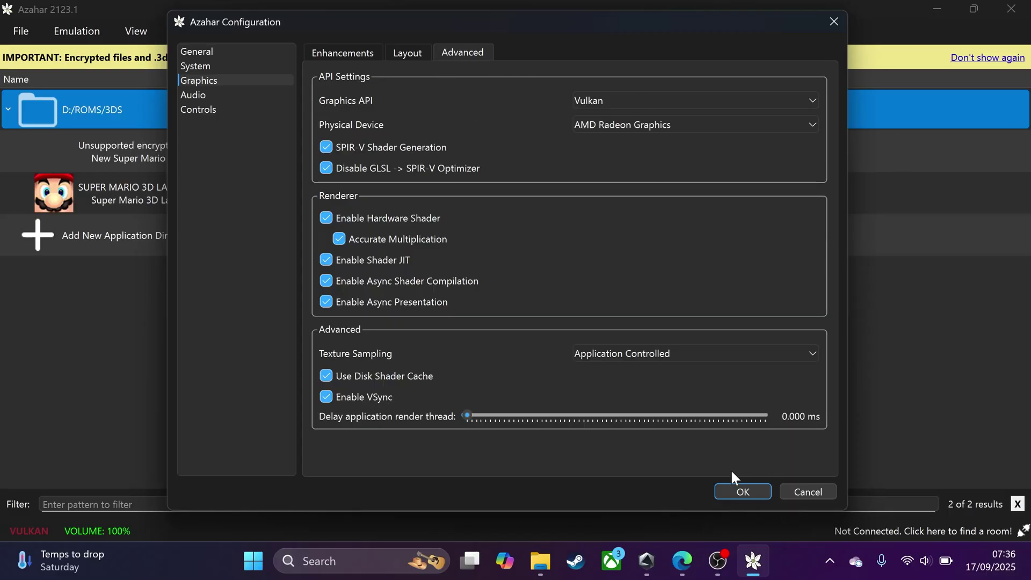
click(244, 95)
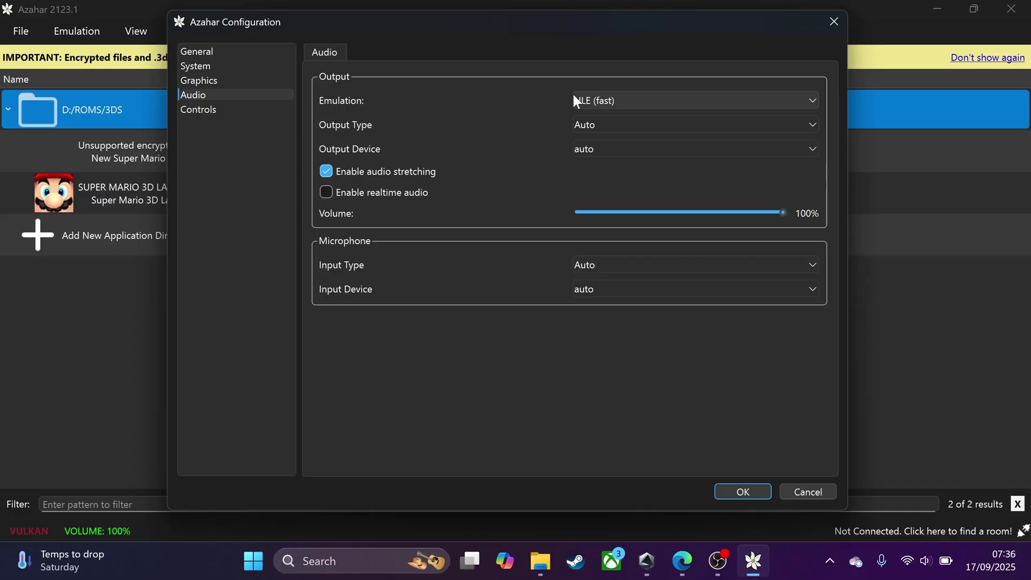
Check the audio Output Type and Output Device lists, leaving both on auto.
click(600, 124)
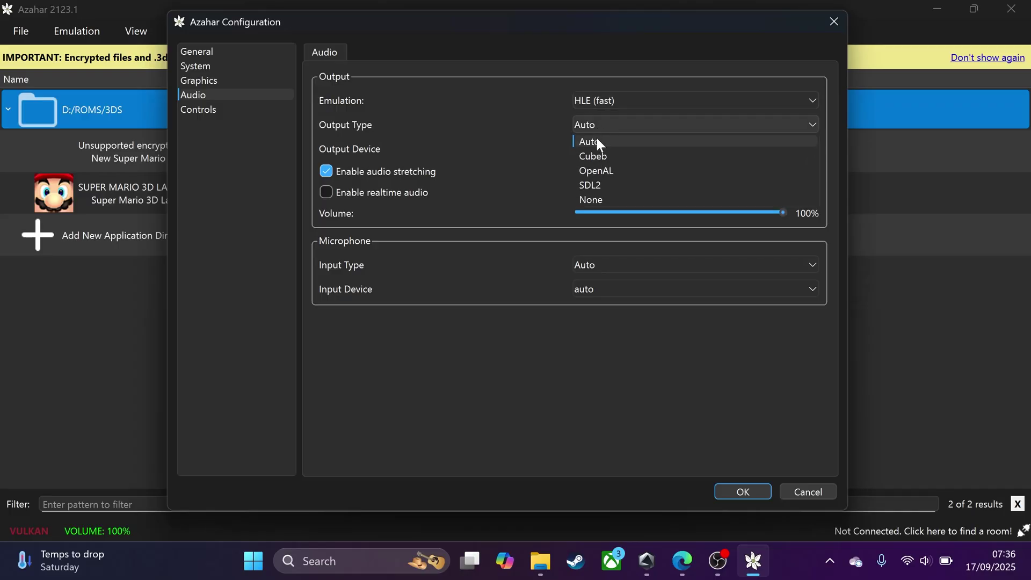
click(530, 127)
click(609, 149)
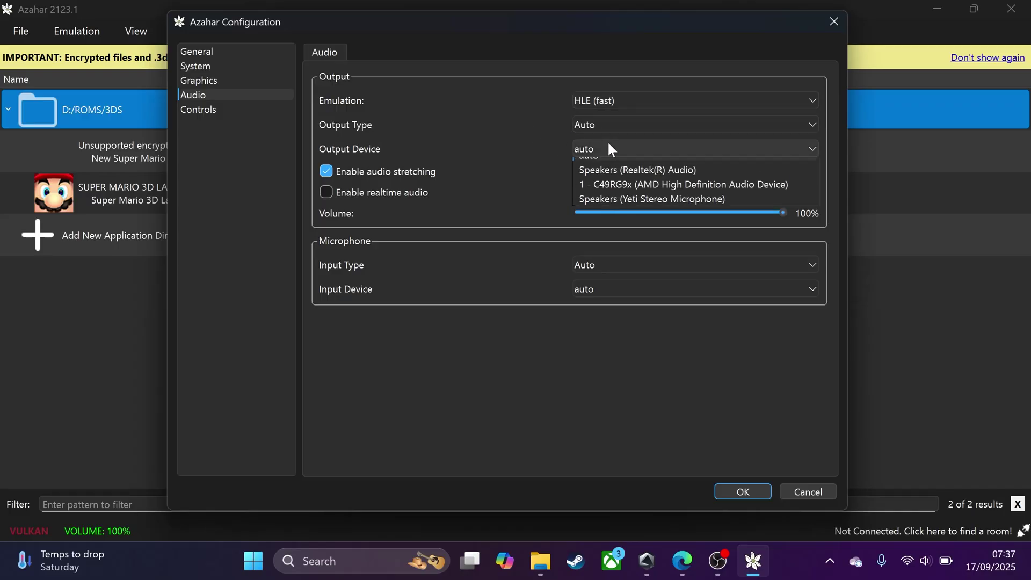
click(446, 116)
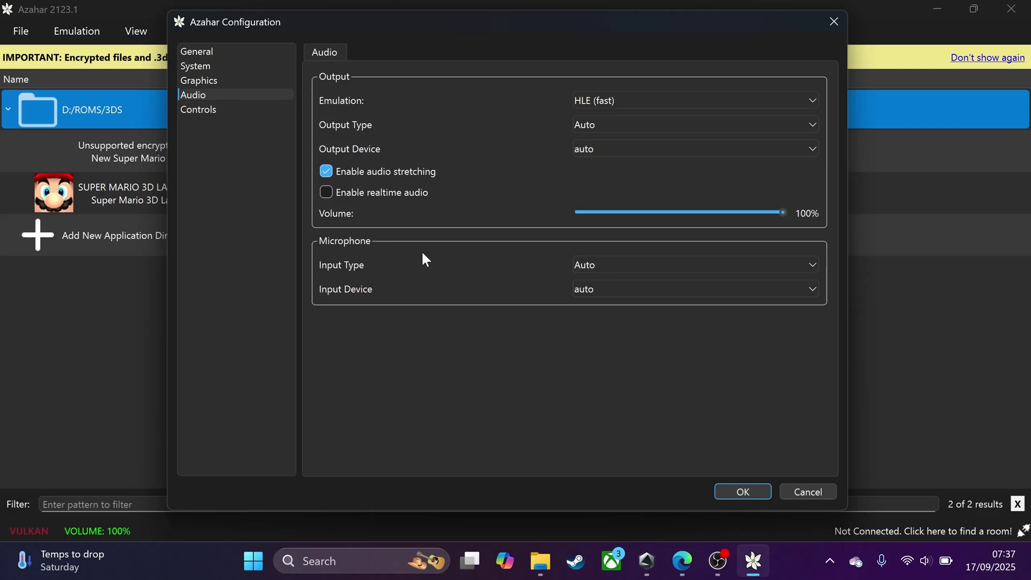
click(201, 109)
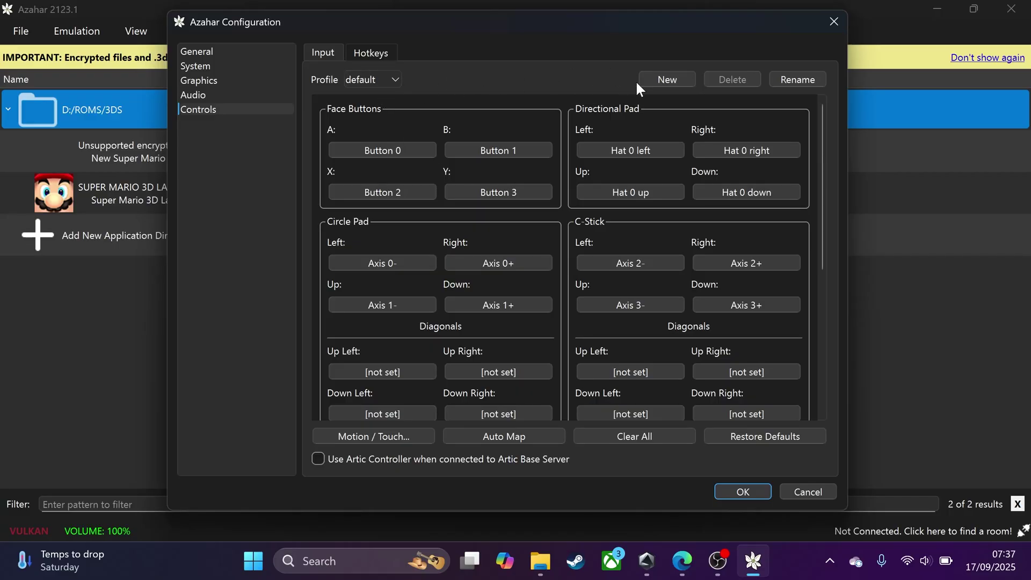
Cancel a new controls profile, map A to the A key, and dismiss the already-bound warning for B.
click(666, 79)
click(537, 286)
click(404, 153)
key(a)
click(445, 149)
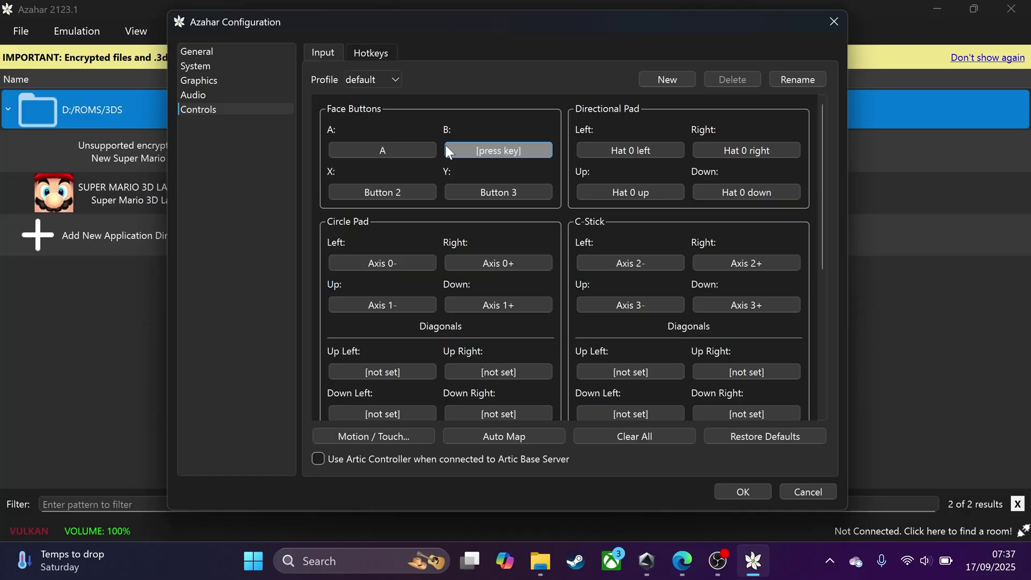
key(a)
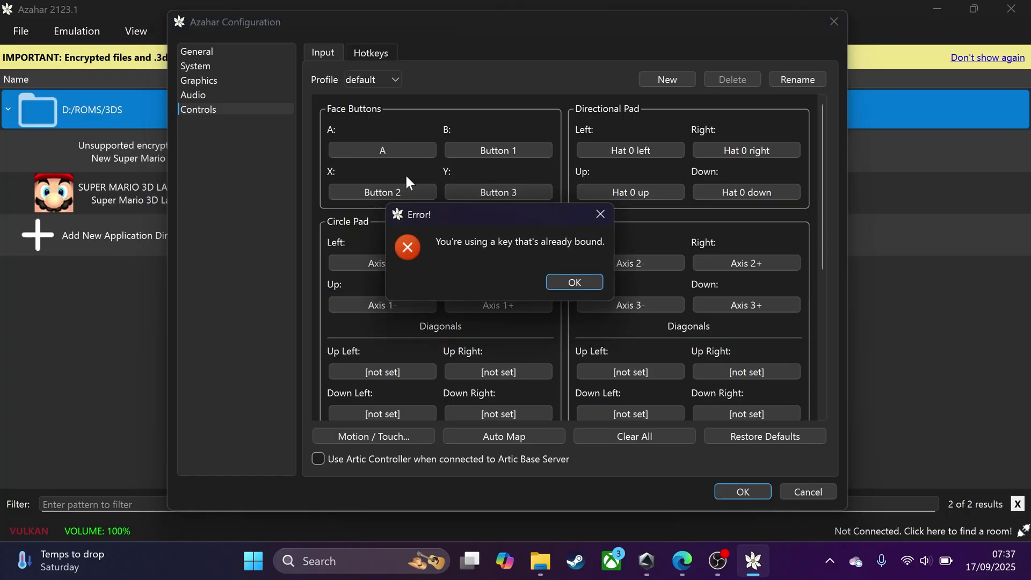
click(575, 280)
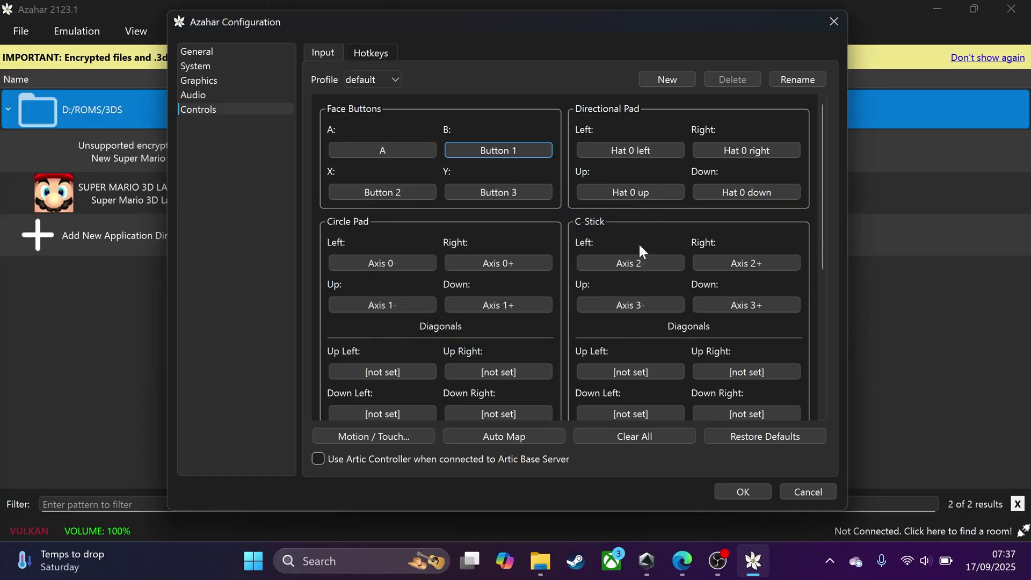
scroll(634, 231, down, 8)
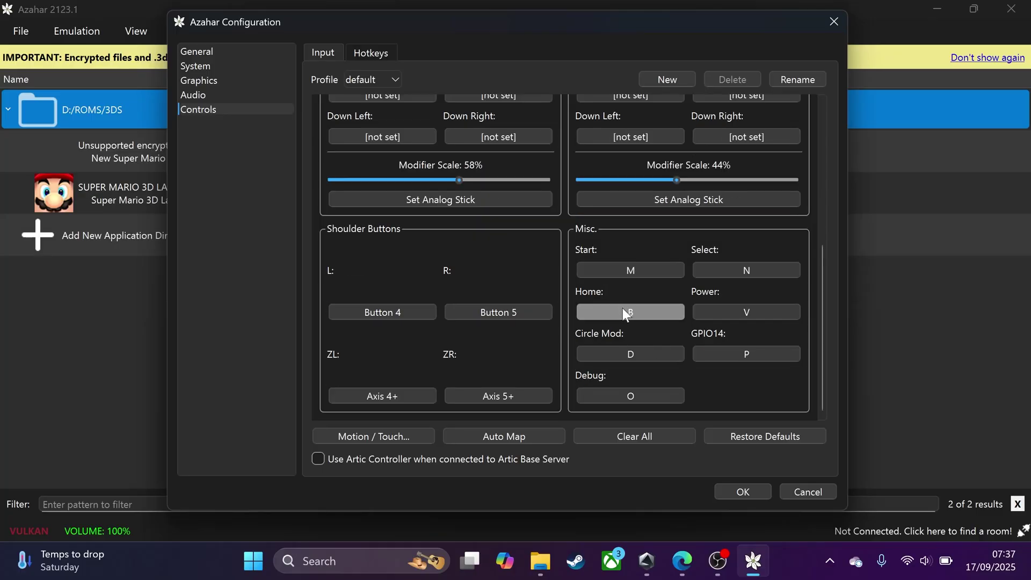
scroll(469, 176, up, 8)
Map the B, X and Y face buttons to the B, X and Y keys.
click(478, 151)
key(b)
click(372, 193)
key(x)
click(462, 188)
key(y)
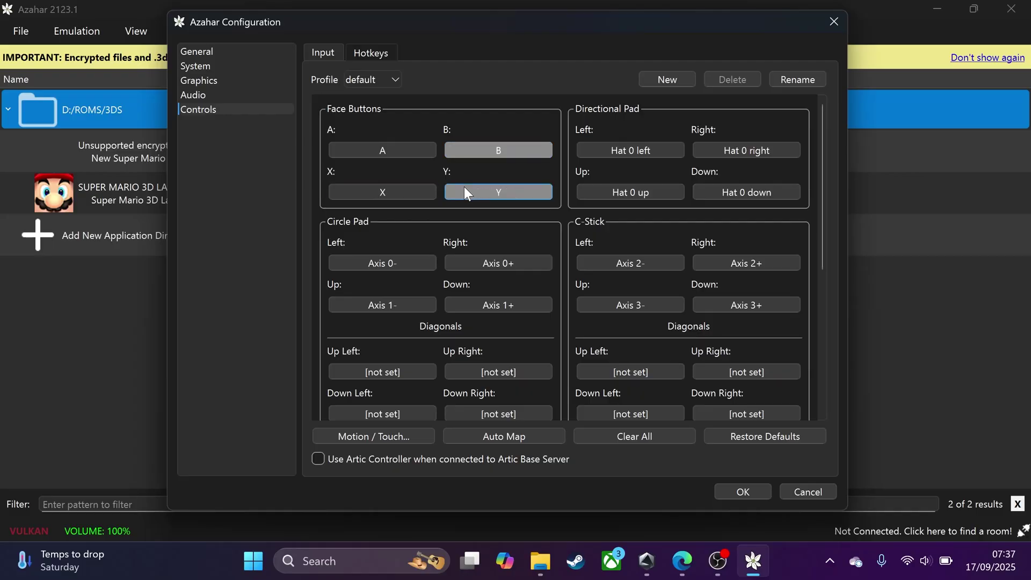
Map D-pad Left, Right, Up and Down to the matching arrow keys.
click(640, 147)
key(Up)
click(665, 151)
key(Left)
click(720, 147)
key(Right)
click(635, 190)
key(Up)
click(730, 197)
key(Down)
scroll(601, 234, down, 3)
scroll(603, 237, down, 2)
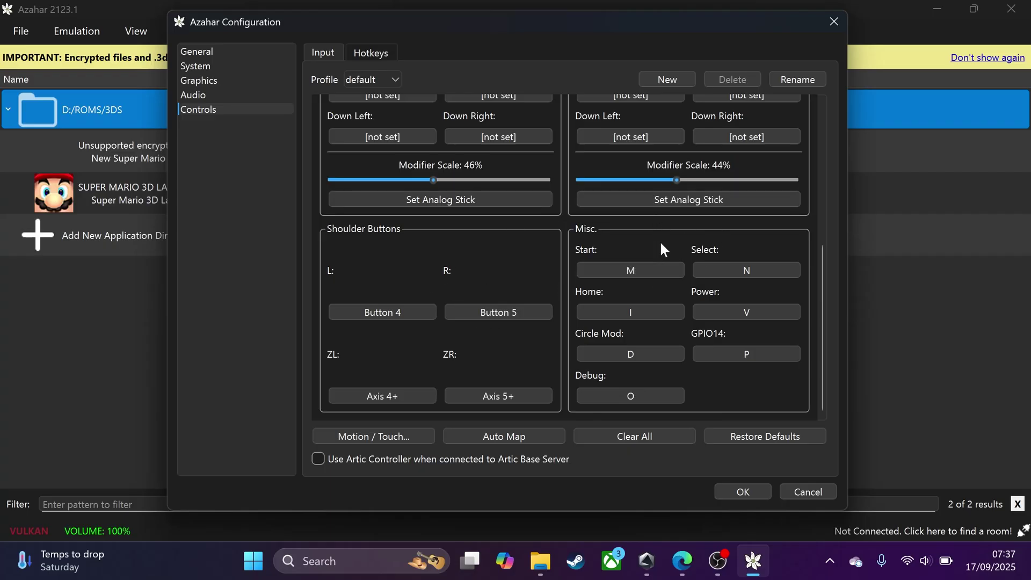
scroll(619, 319, up, 1)
scroll(619, 313, up, 5)
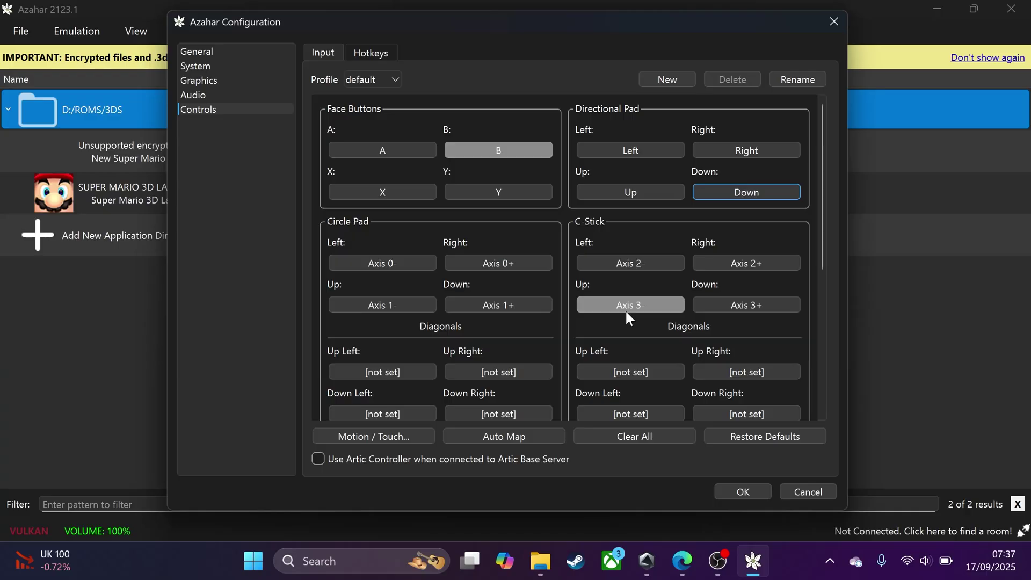
click(379, 141)
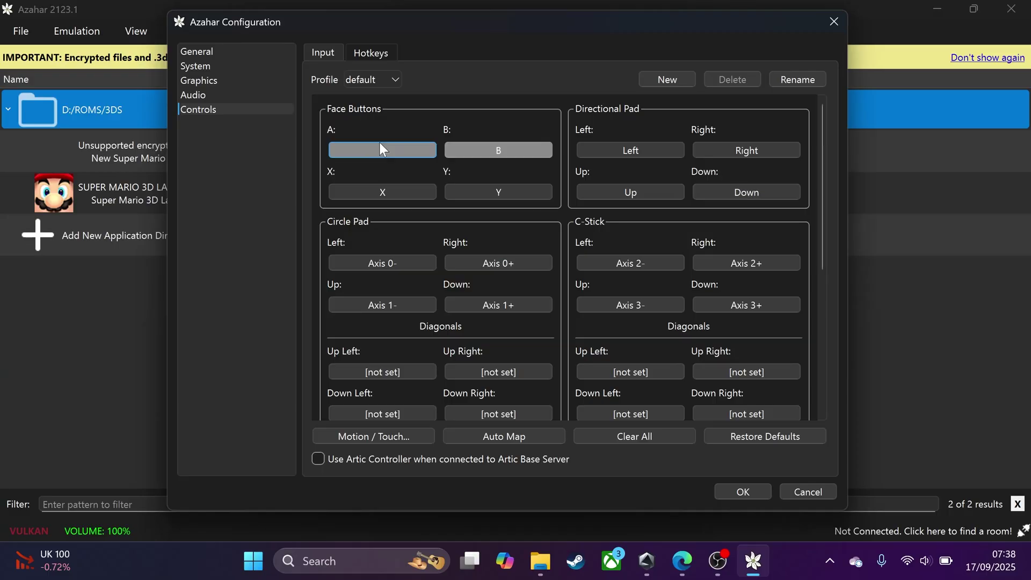
Bind the A button to the A key, review the Hotkeys list, and save with OK.
key(a)
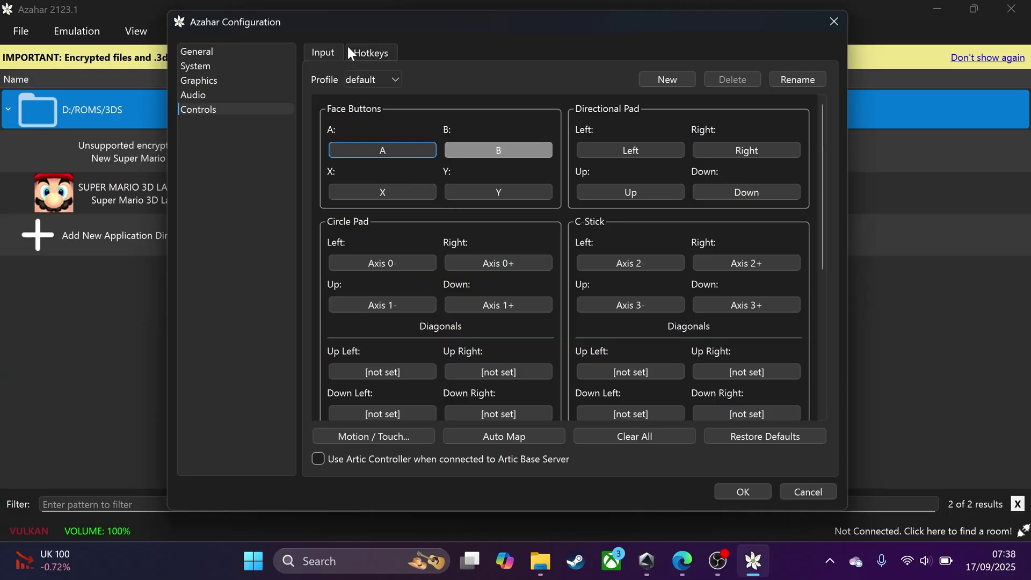
click(370, 52)
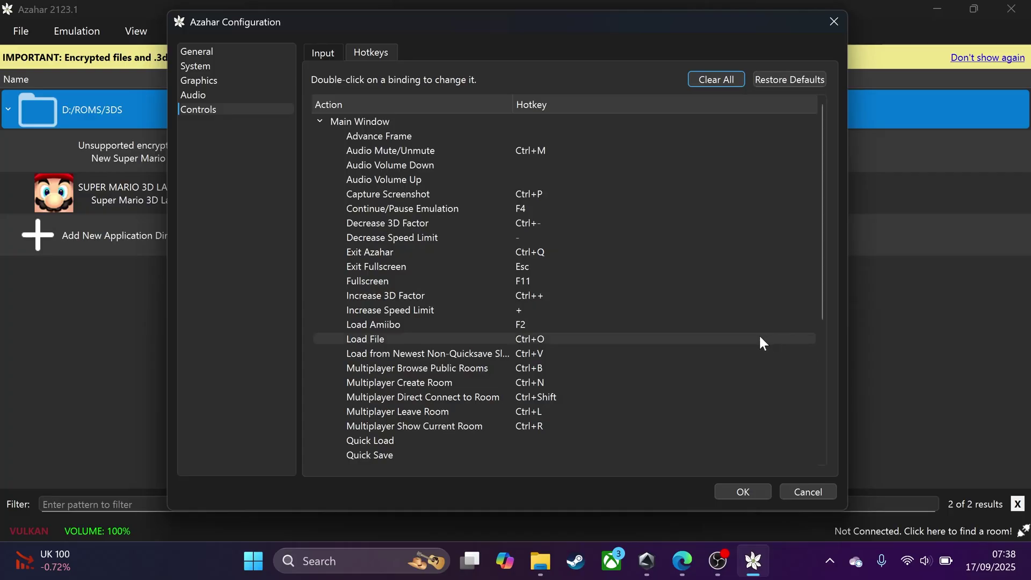
scroll(759, 338, down, 5)
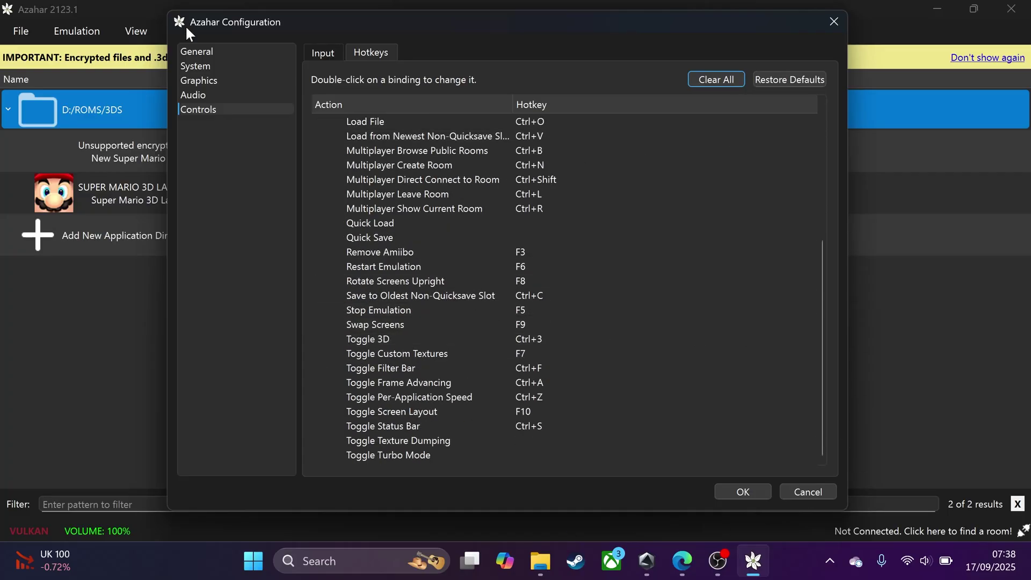
click(742, 492)
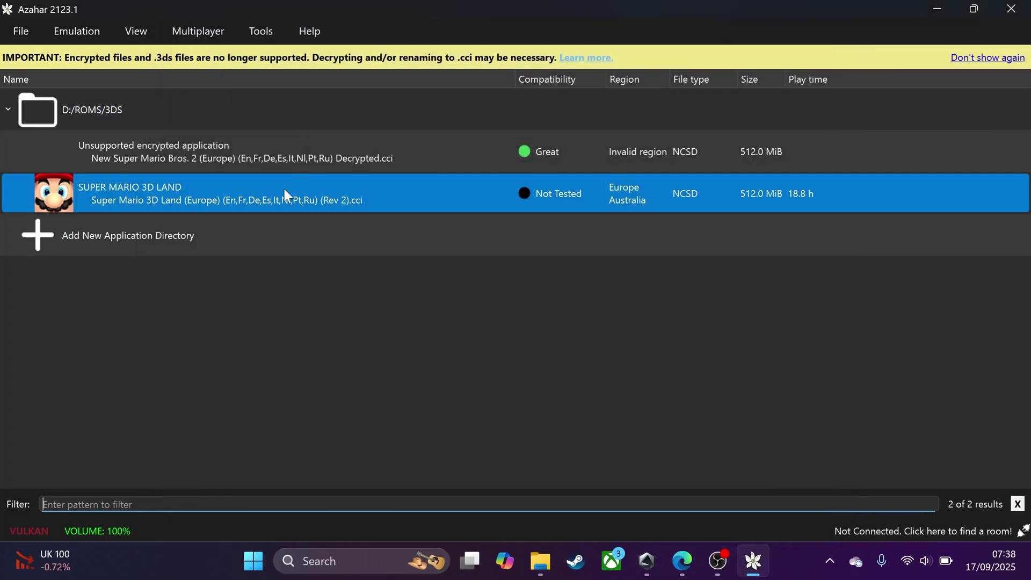
click(256, 195)
right_click(259, 204)
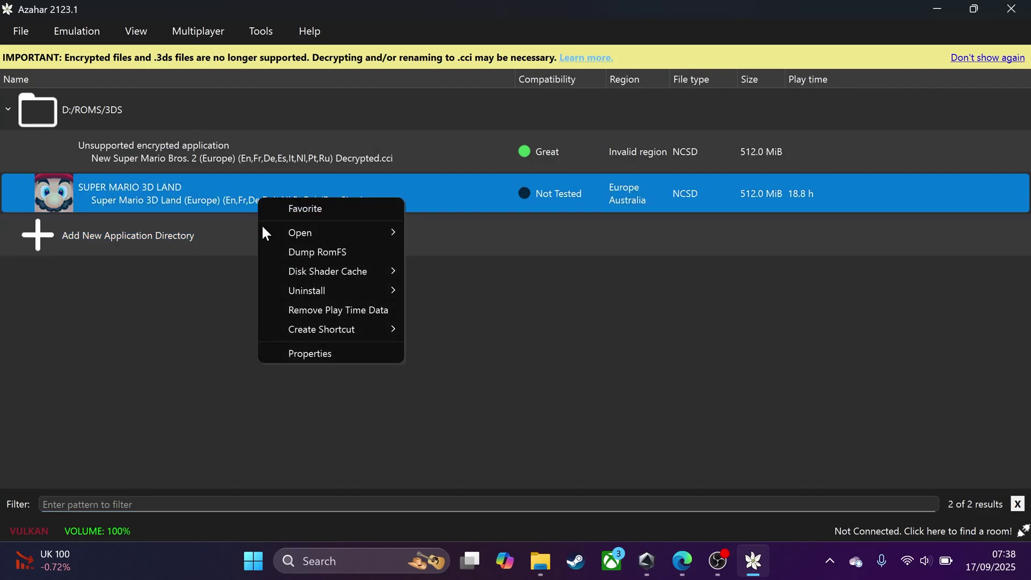
click(330, 351)
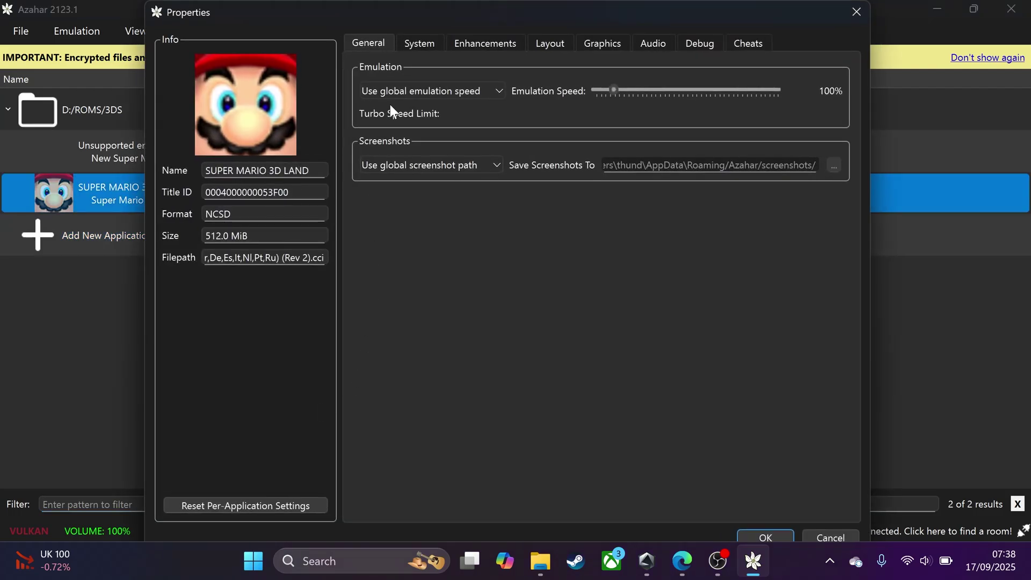
click(421, 43)
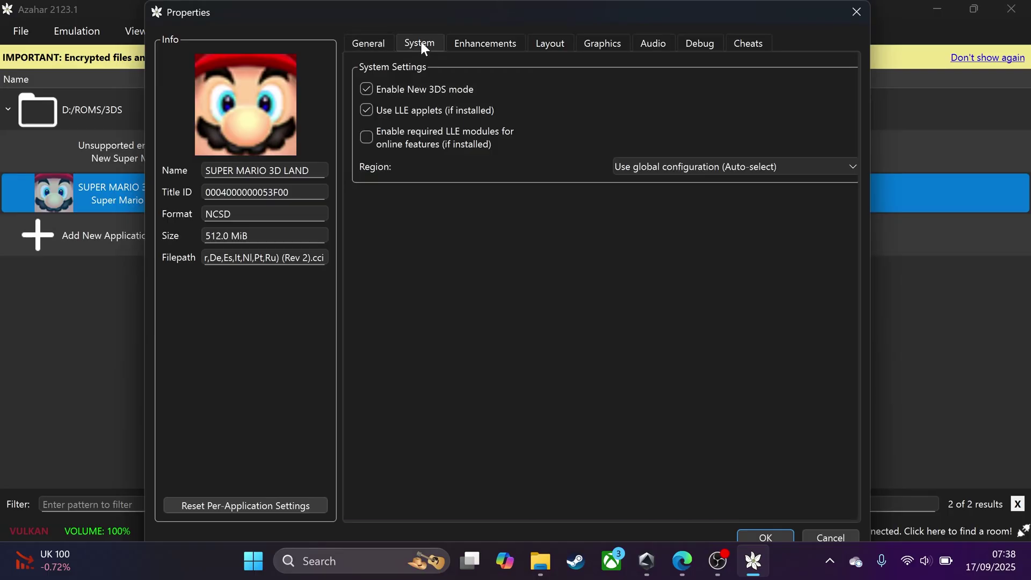
click(493, 43)
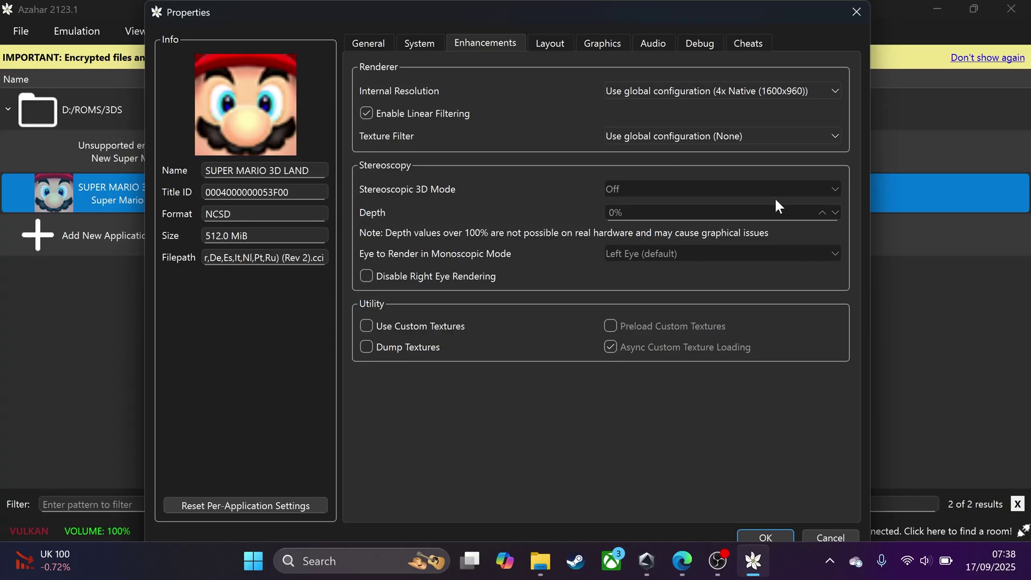
click(685, 92)
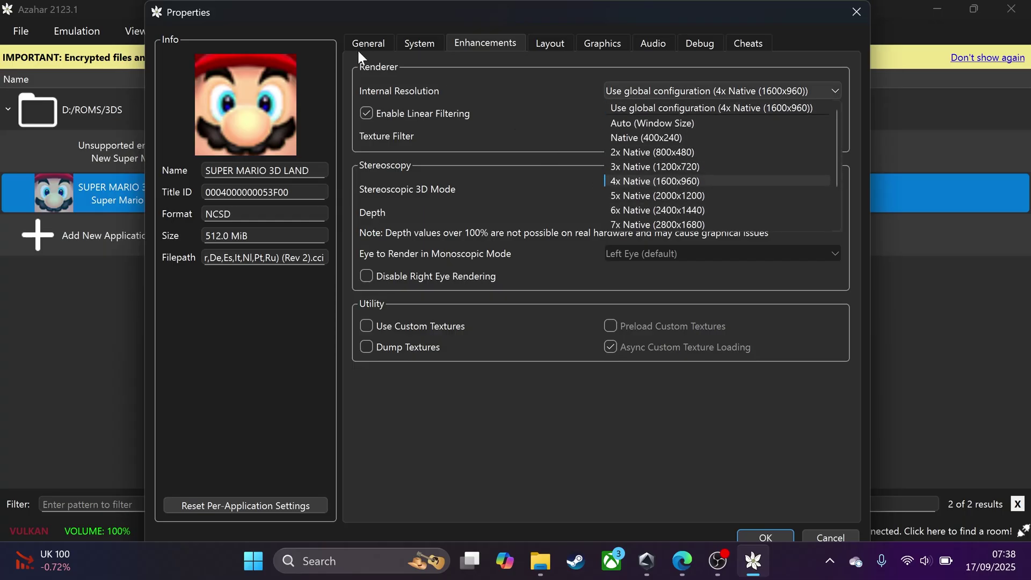
click(465, 83)
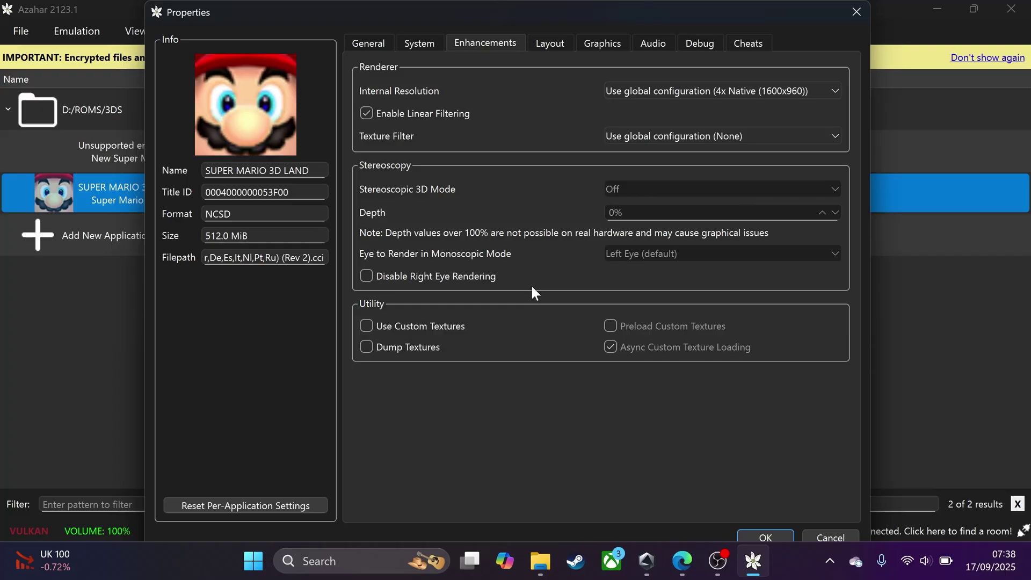
click(545, 44)
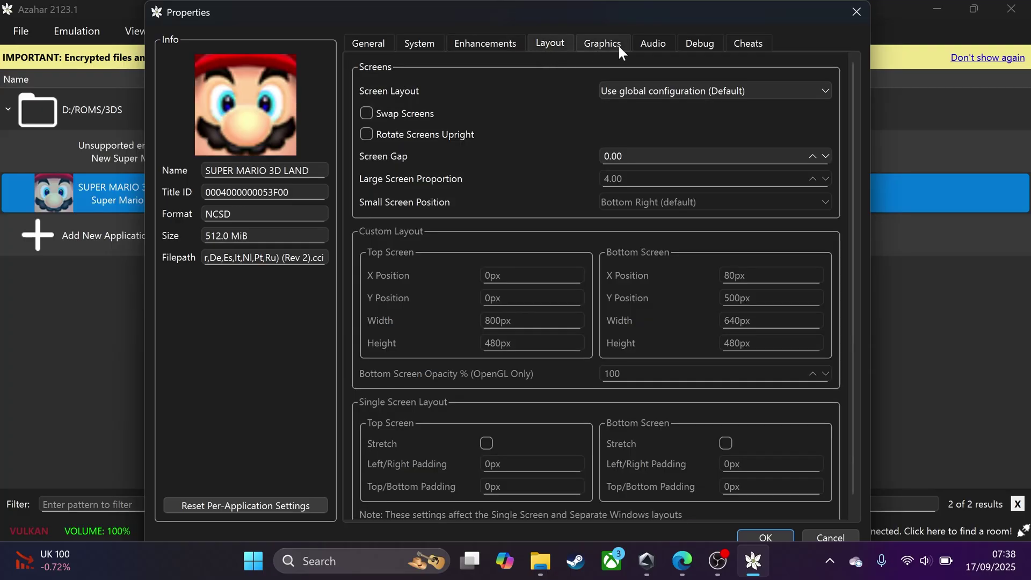
click(621, 44)
click(652, 44)
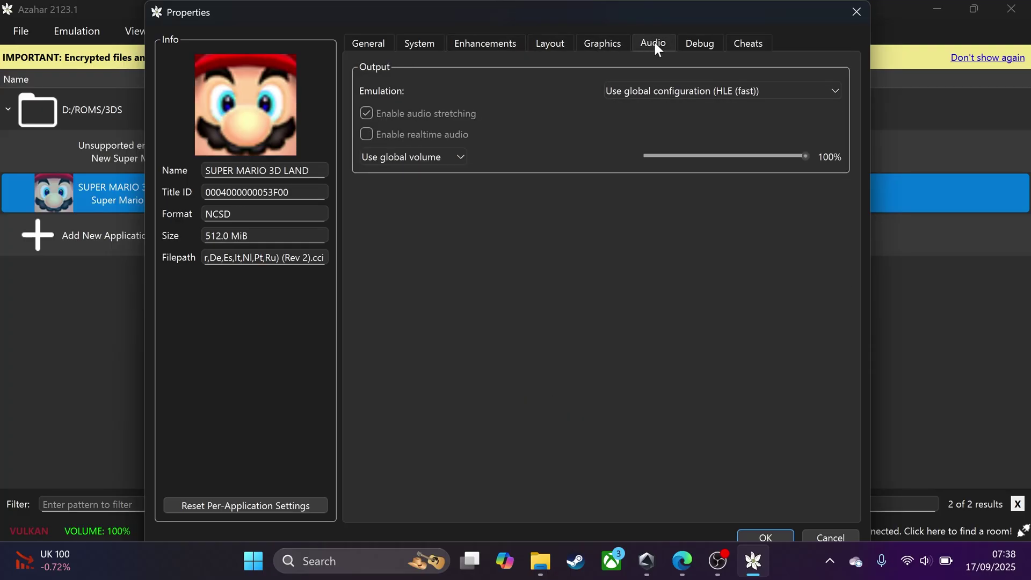
click(699, 47)
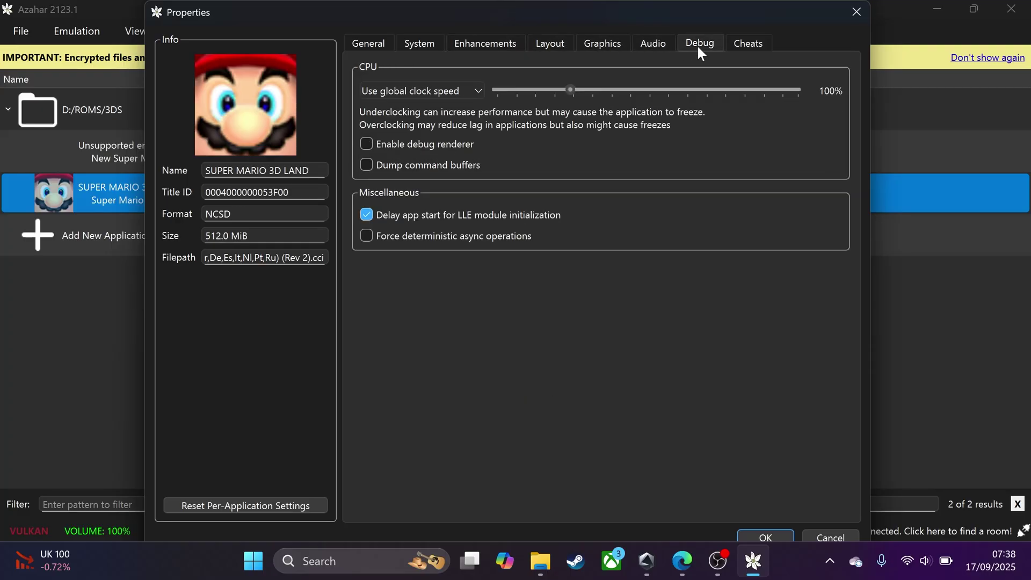
click(852, 14)
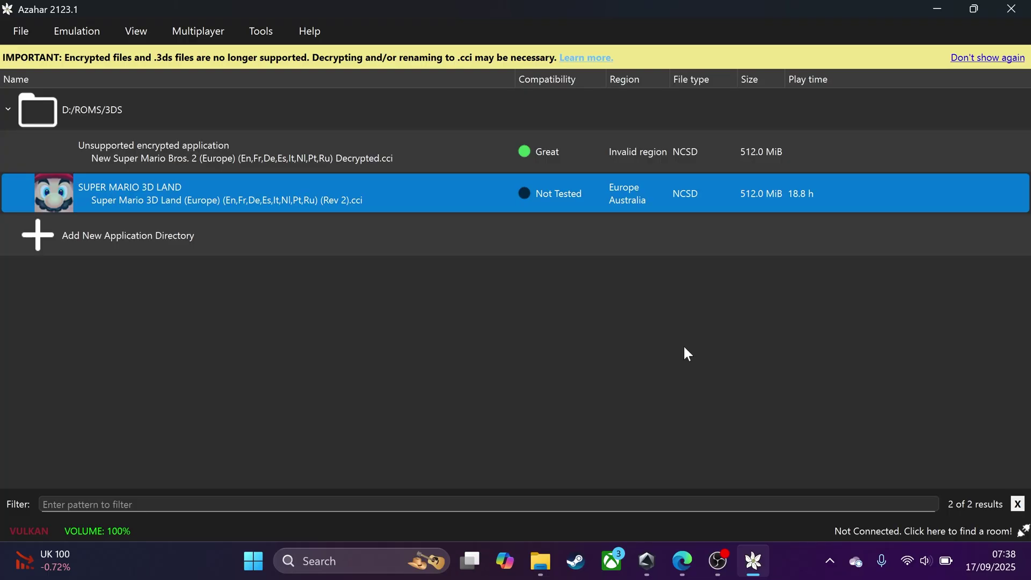
Launch Super Mario 3D Land from the game list.
right_click(174, 196)
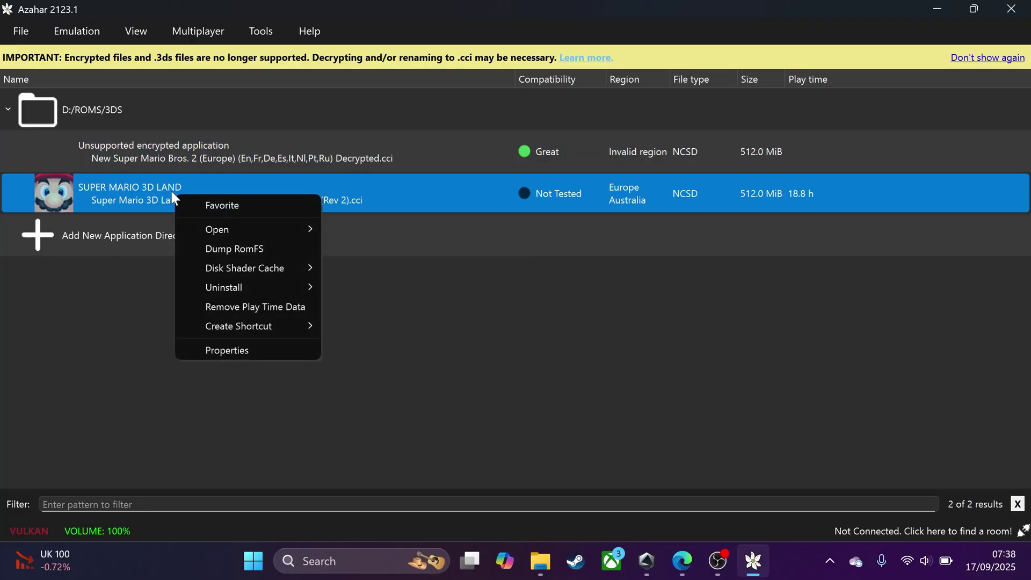
click(162, 192)
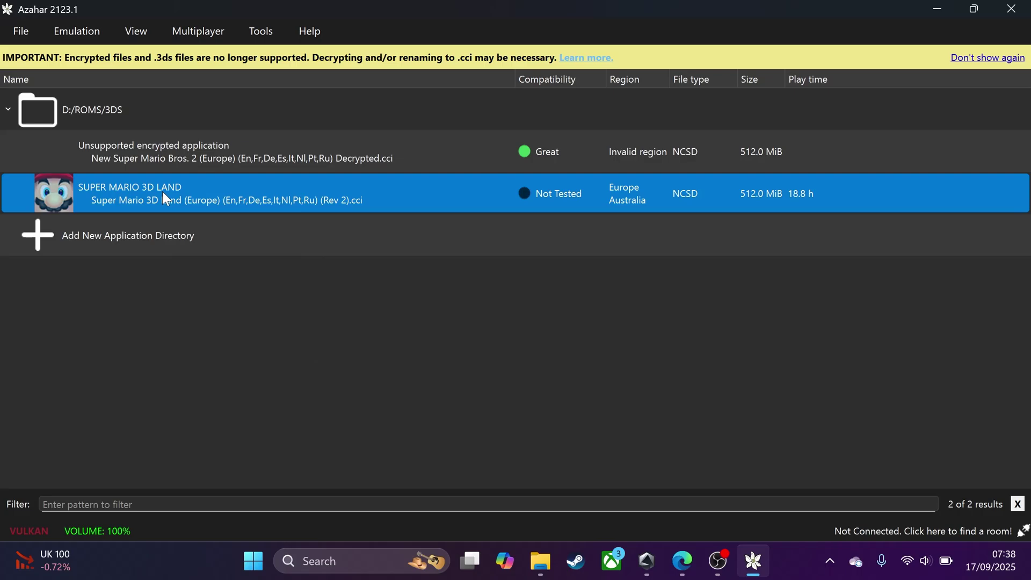
key(Return)
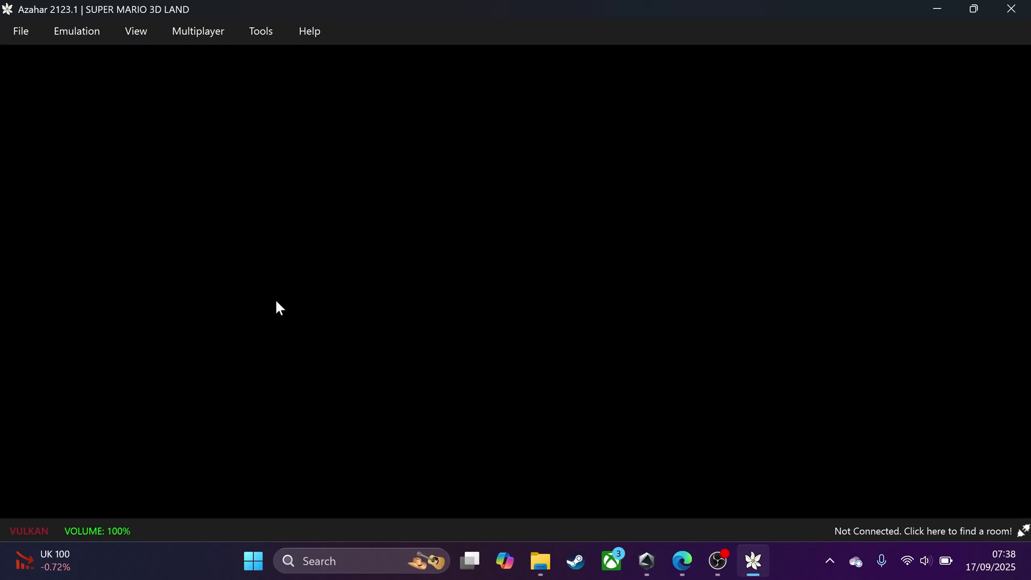
Adjust the system volume, raising it once and then lowering it twice.
key(XF86AudioRaiseVolume)
key(XF86AudioRaiseVolume)
key(XF86AudioRaiseVolume)
key(XF86AudioRaiseVolume)
key(XF86AudioRaiseVolume)
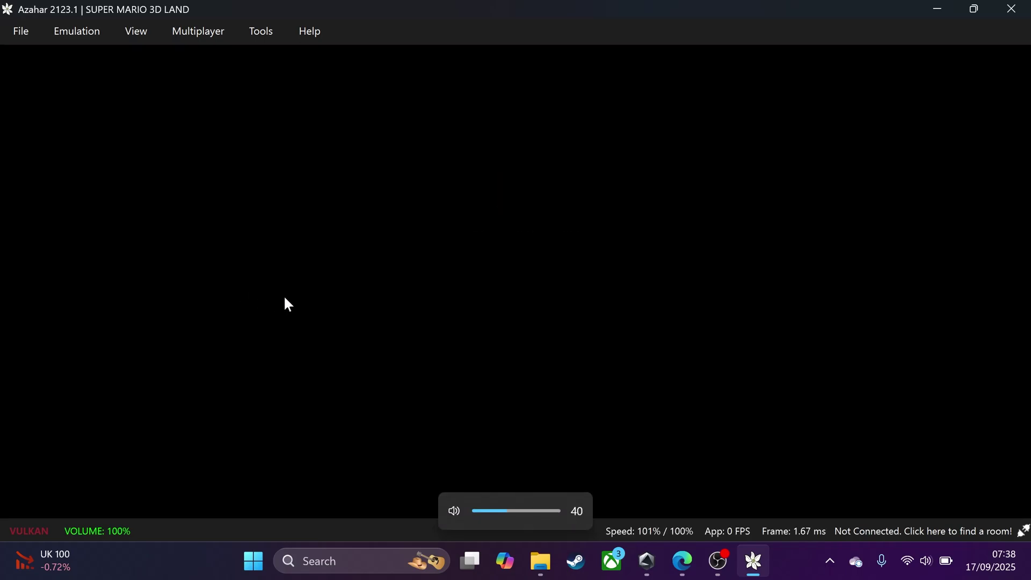
key(XF86AudioLowerVolume)
key(XF86AudioLowerVolume)
key(XF86AudioLowerVolume)
key(XF86AudioLowerVolume)
key(XF86AudioLowerVolume)
key(XF86AudioLowerVolume)
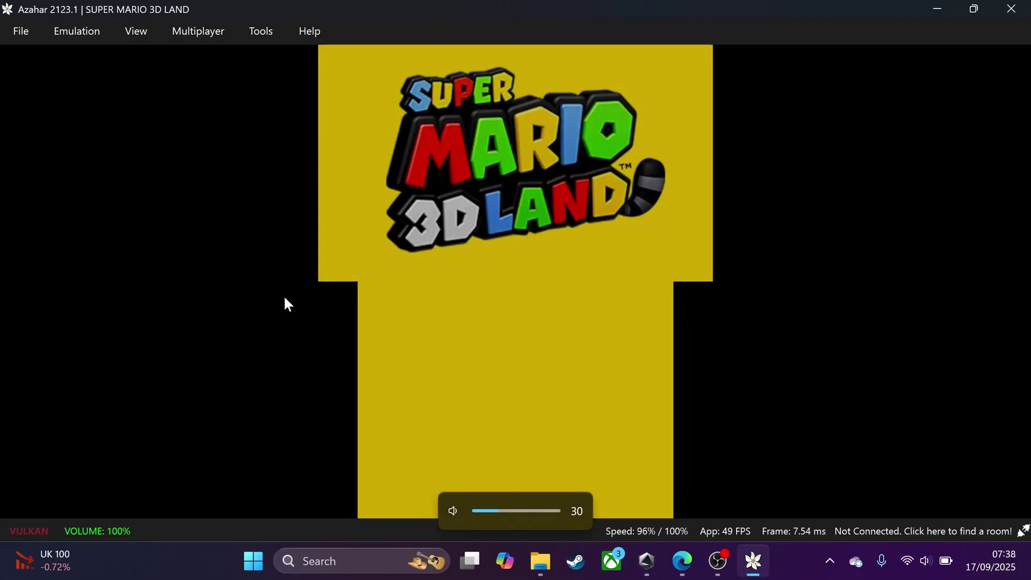
key(XF86AudioLowerVolume)
key(XF86AudioLowerVolume)
key(XF86AudioLowerVolume)
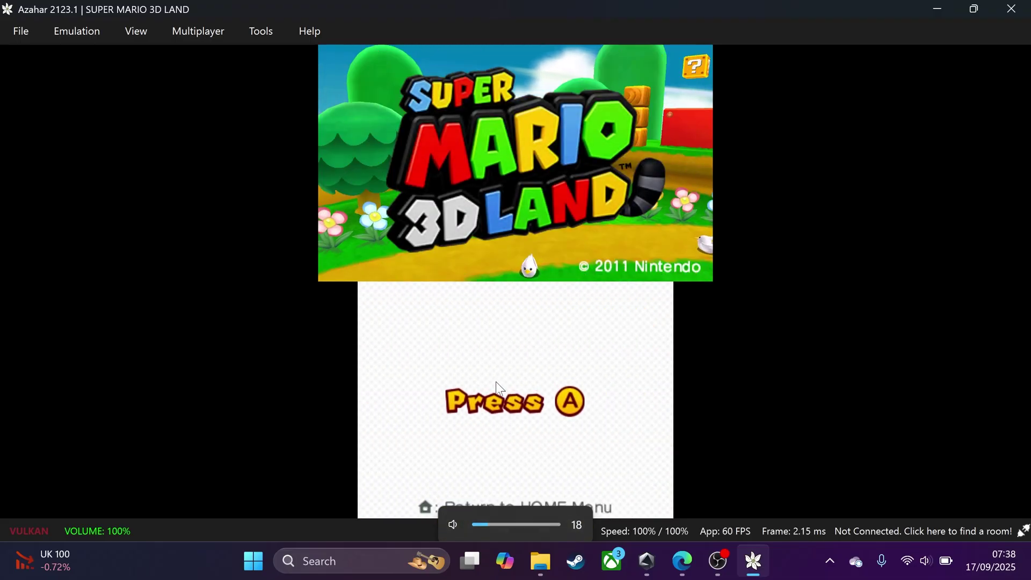
Get past the title screen and select the World 1 save file.
click(539, 408)
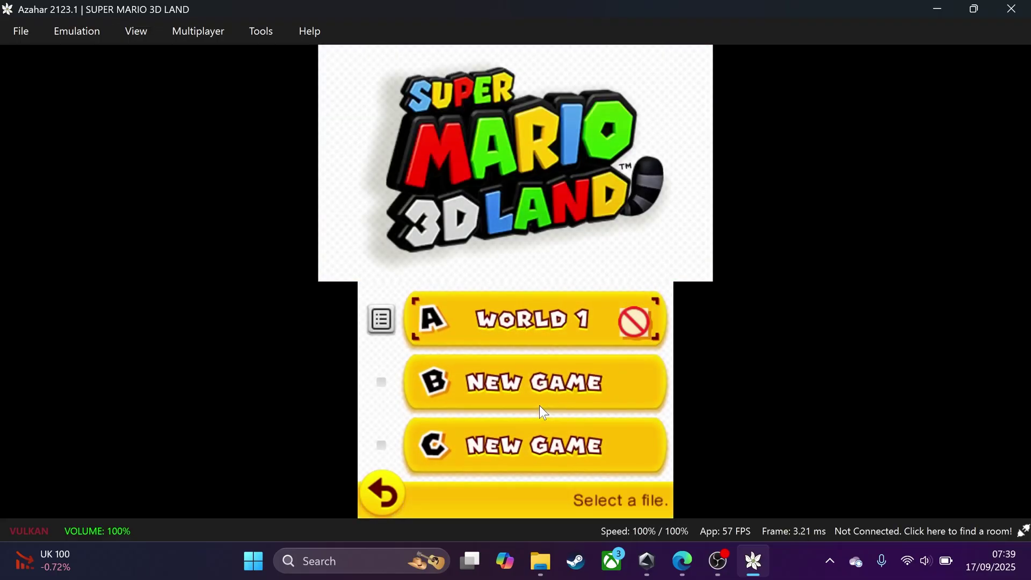
key(XF86AudioLowerVolume)
key(XF86AudioLowerVolume)
click(543, 318)
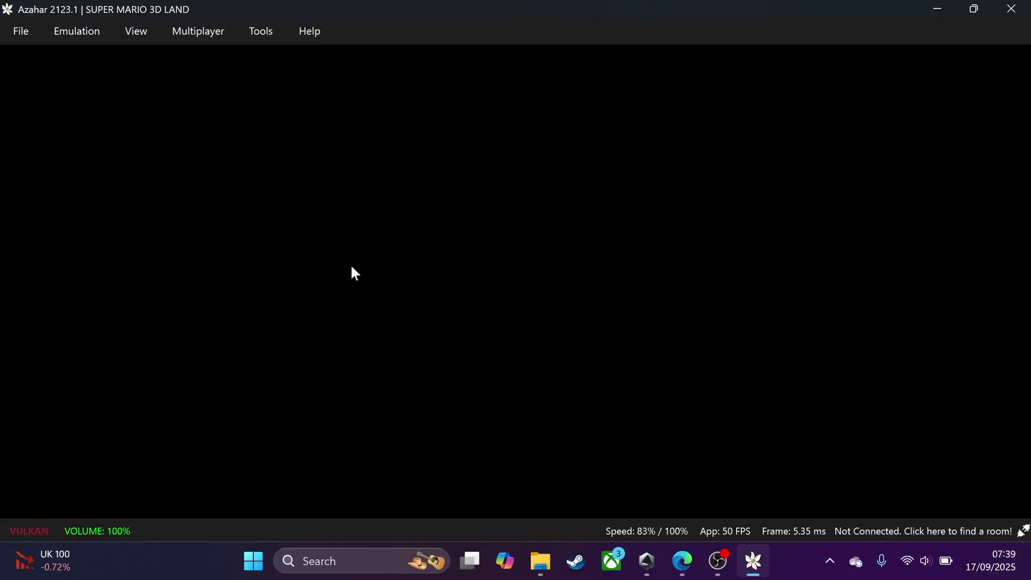
Look through the File menu while the level loads.
click(9, 28)
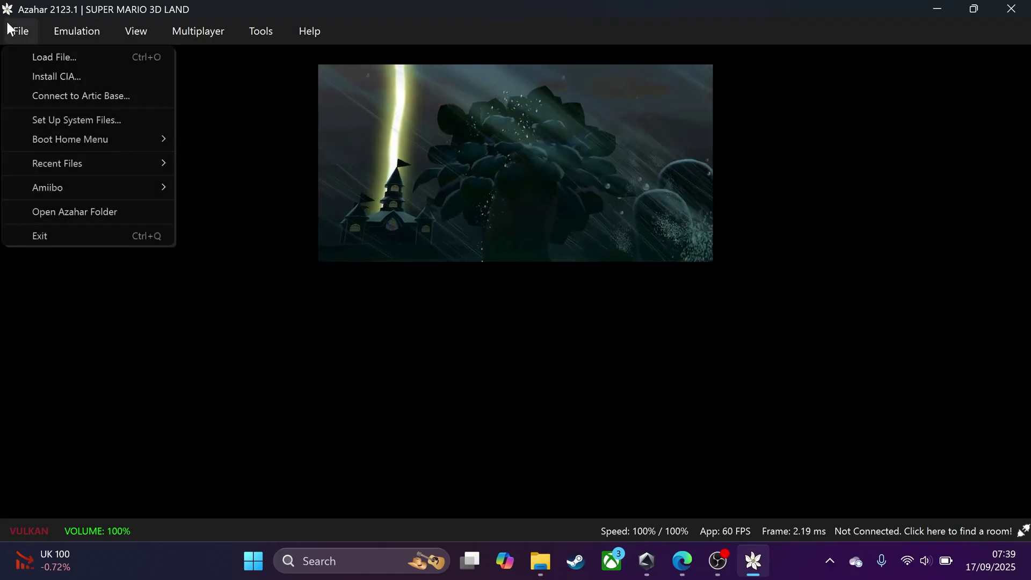
mouse_move(51, 23)
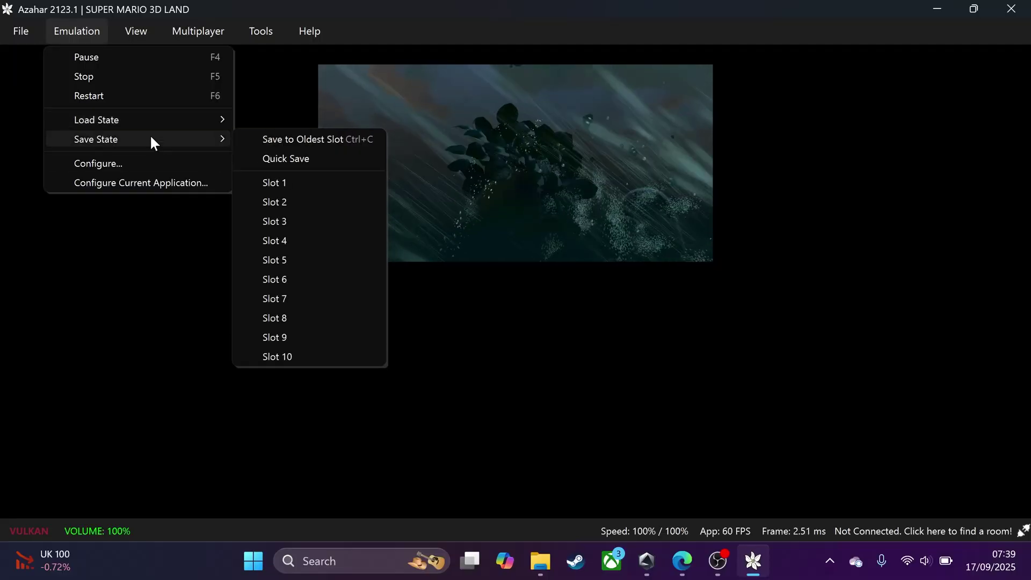
click(275, 139)
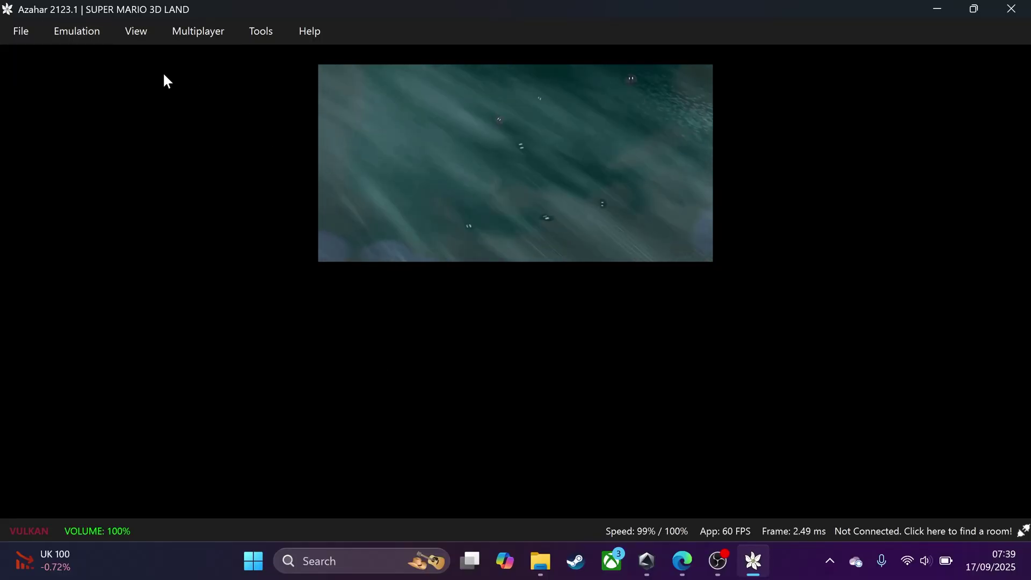
Inspect the Emulation menu's Save State options, then close it and return to the cutscene.
click(92, 34)
mouse_move(131, 31)
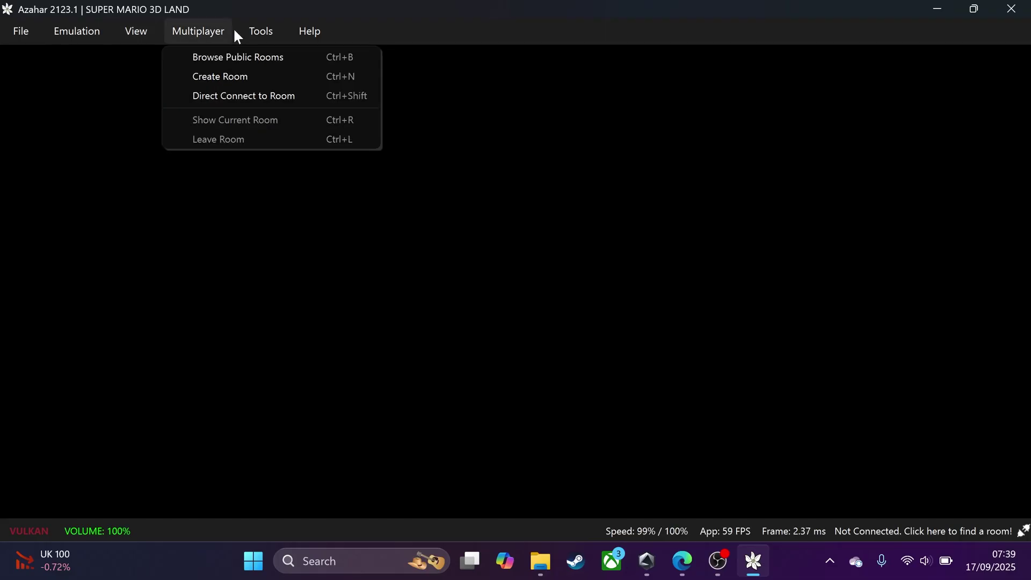
mouse_move(80, 33)
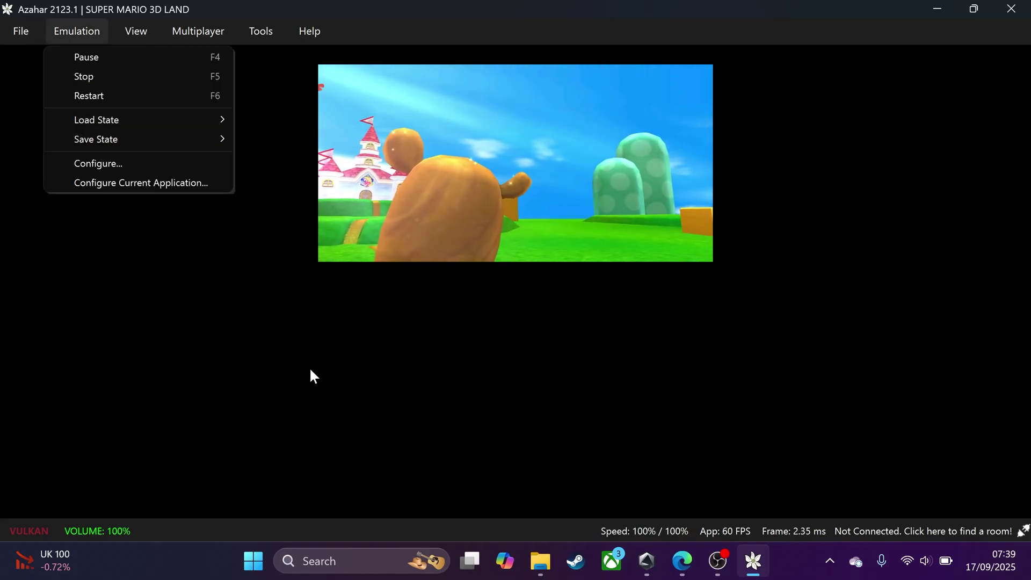
click(311, 372)
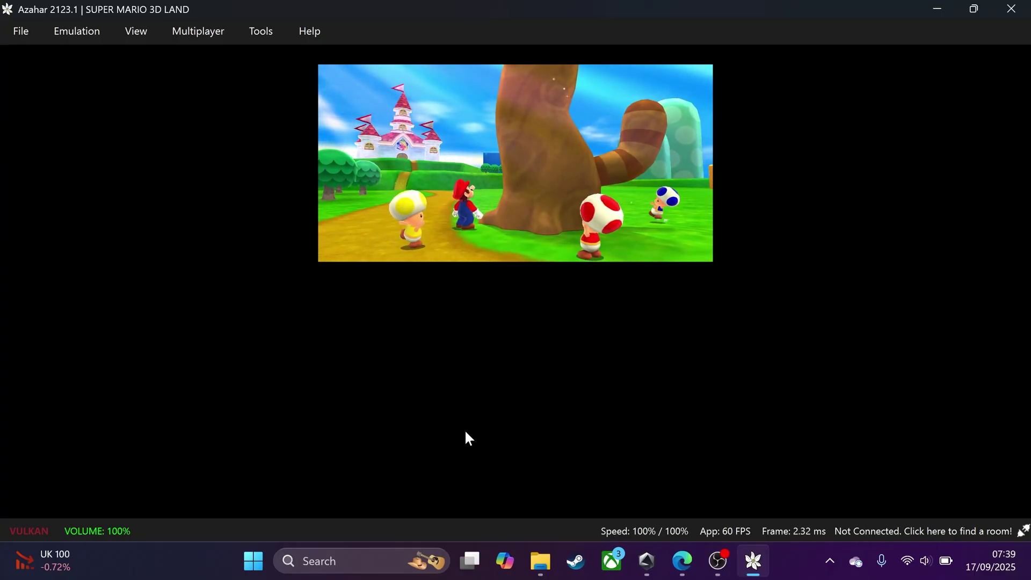
click(96, 28)
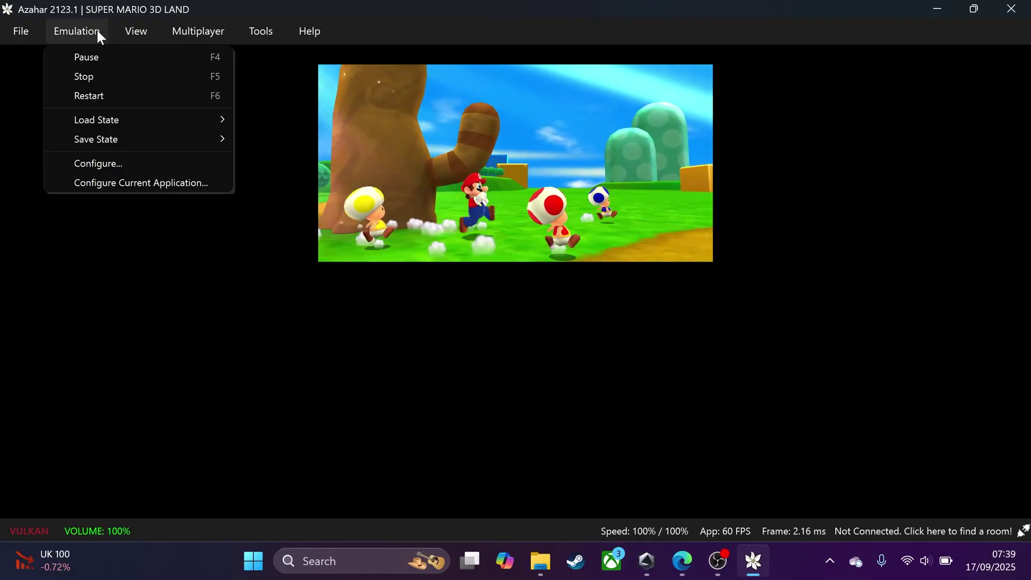
click(446, 232)
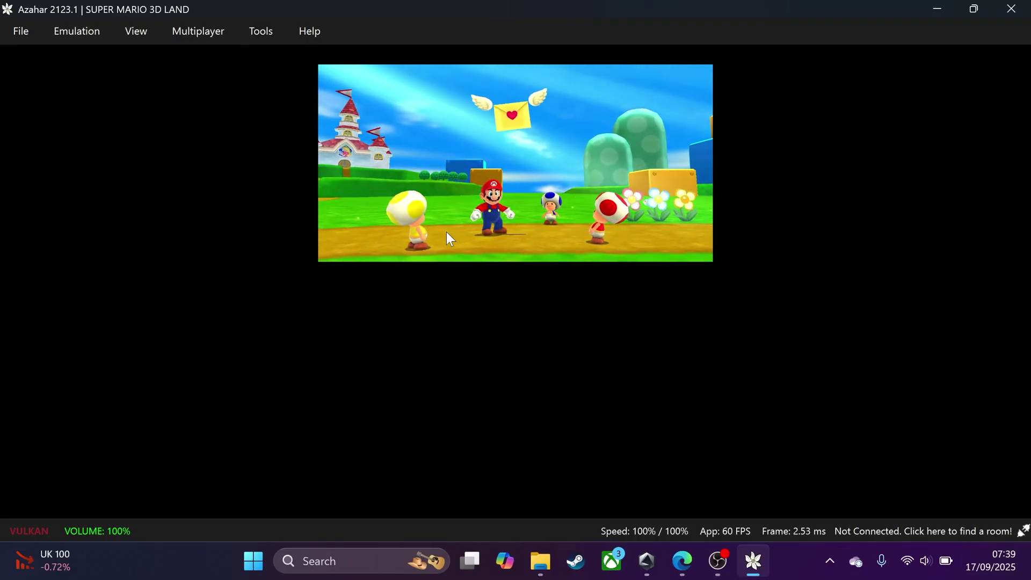